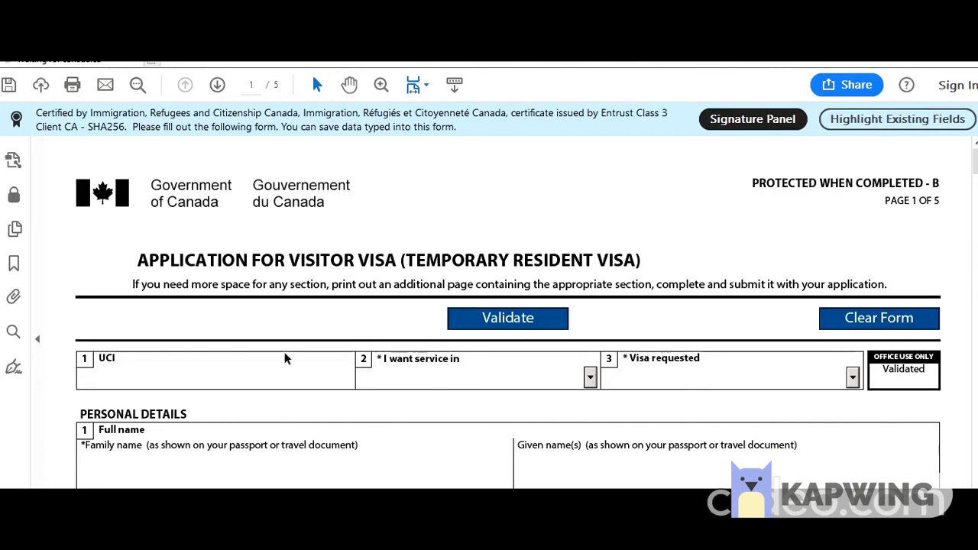
Select the instruction line about needing more space and place the cursor in the UCI field.
{"action": "scroll", "coordinate": [224, 319], "scroll_direction": "down", "scroll_amount": 1}
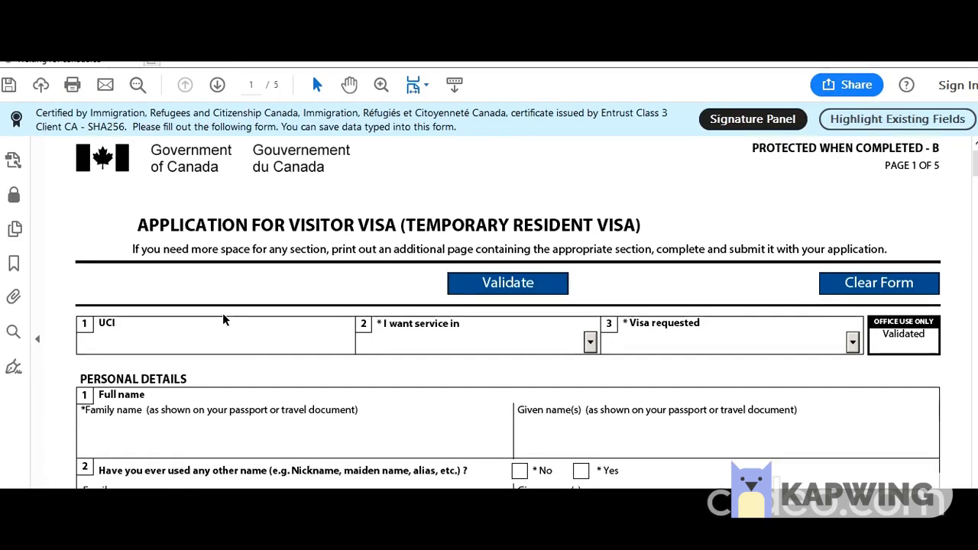
{"action": "left_click_drag", "start_coordinate": [132, 249], "coordinate": [861, 246]}
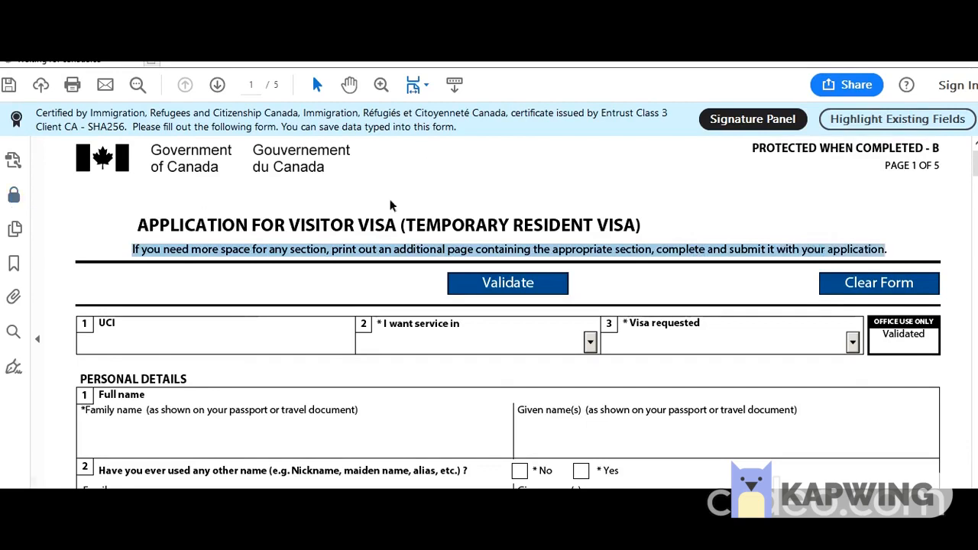
{"action": "left_click", "coordinate": [192, 338]}
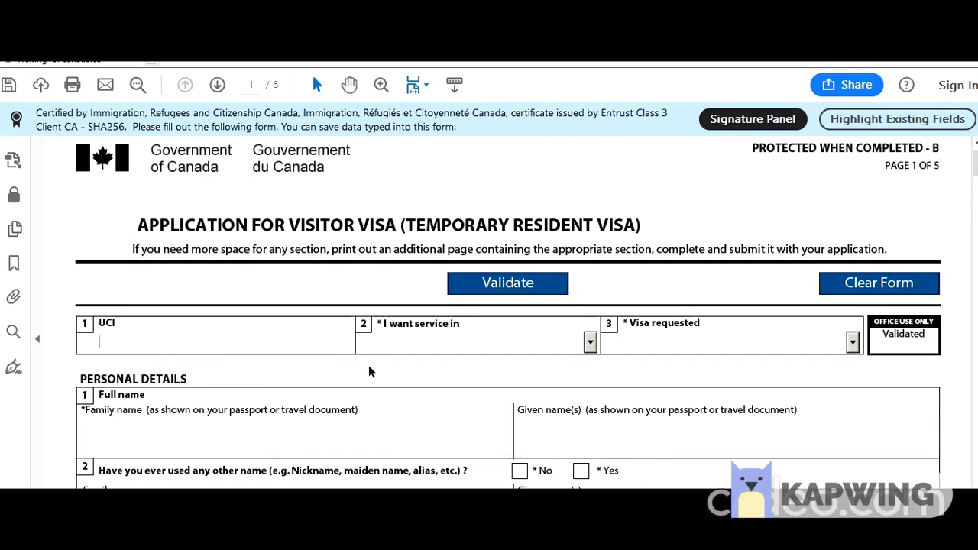
Choose English as the service language and Visitor Visa as the visa type.
{"action": "left_click", "coordinate": [589, 342]}
{"action": "left_click", "coordinate": [522, 372]}
{"action": "left_click", "coordinate": [852, 343]}
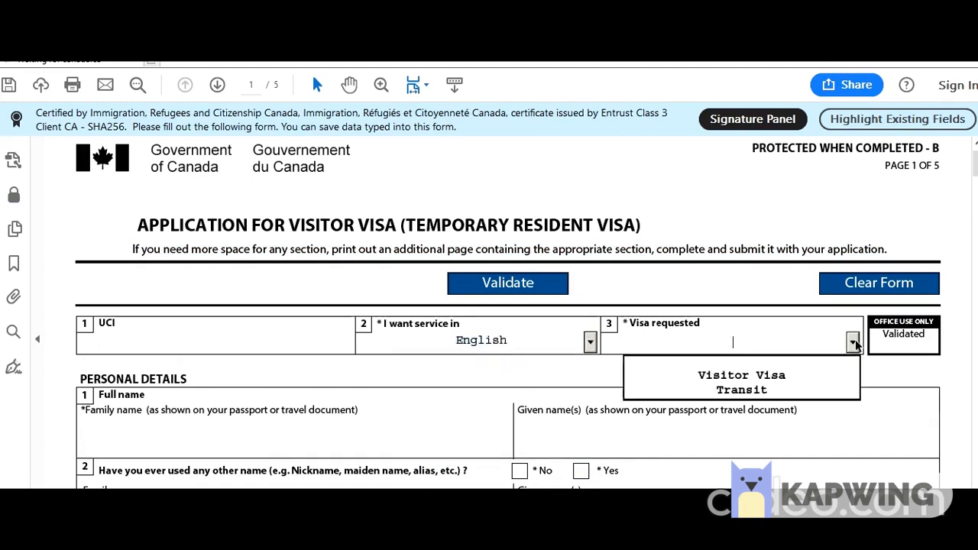
{"action": "left_click", "coordinate": [783, 378]}
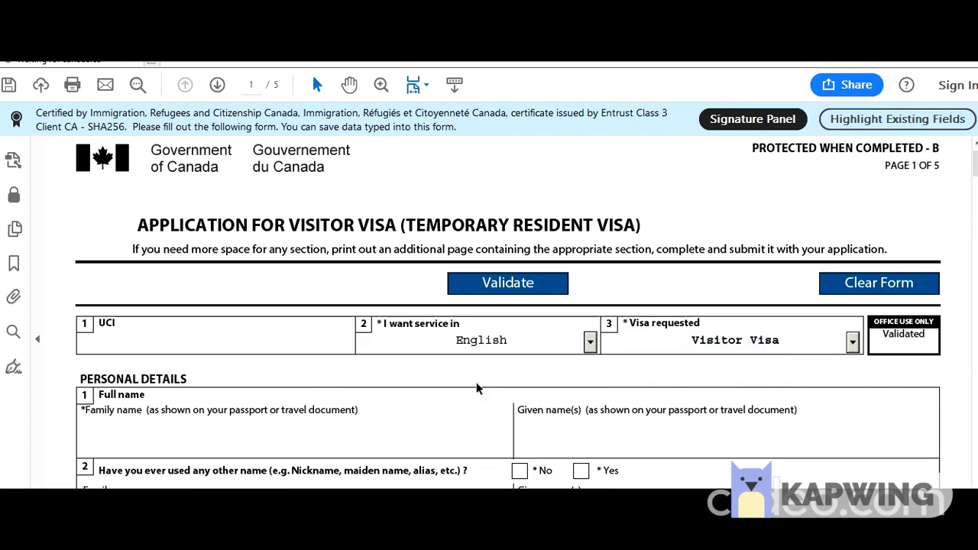
Enter the applicant's family and given names and answer No to other names used.
{"action": "scroll", "coordinate": [218, 345], "scroll_direction": "down", "scroll_amount": 3}
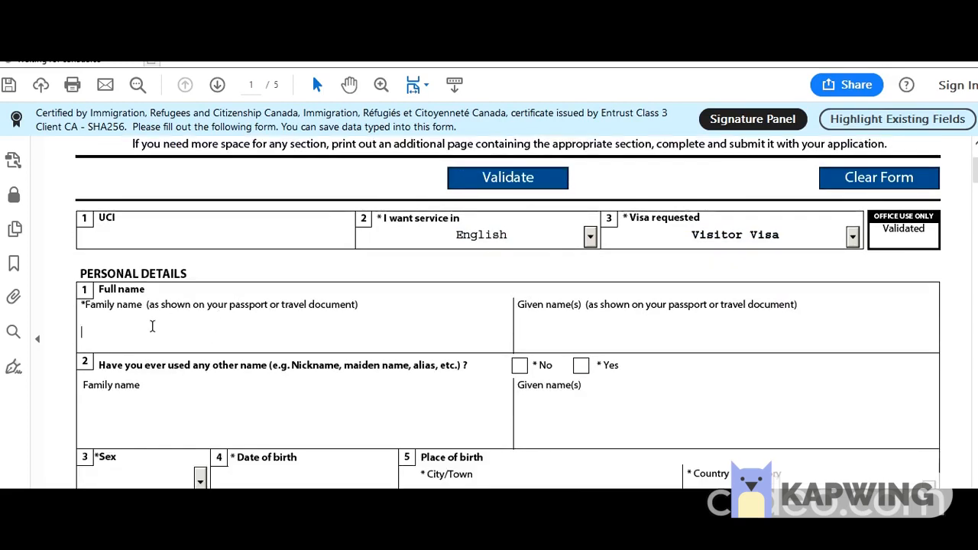
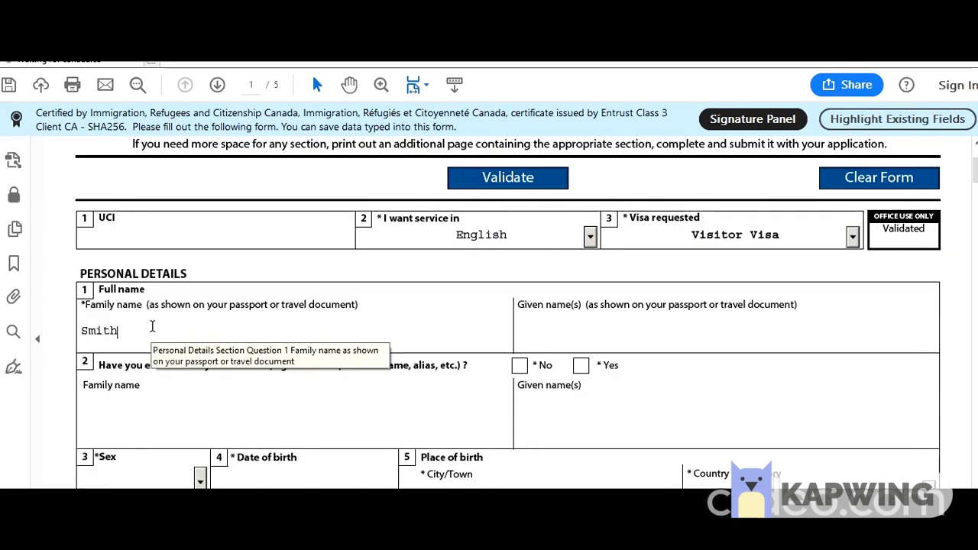
{"action": "key", "text": "Tab"}
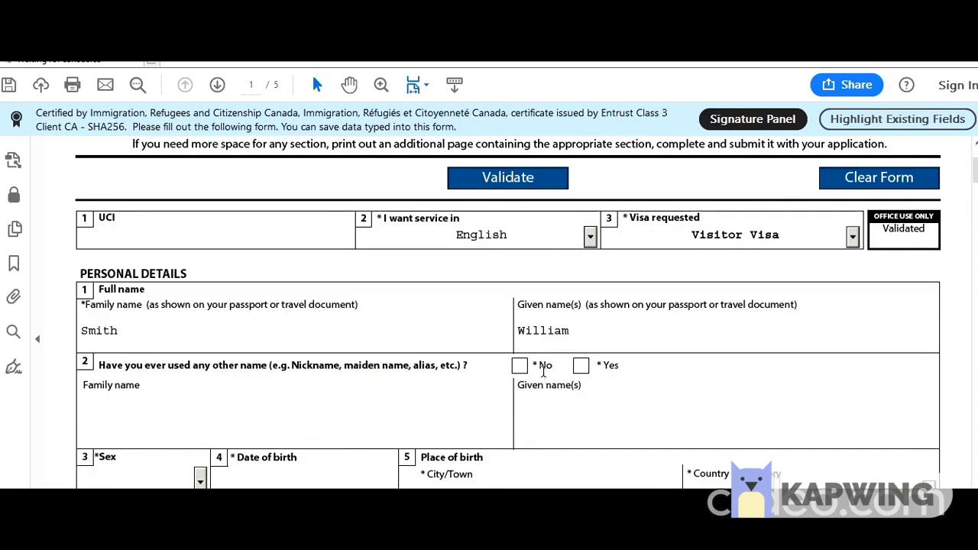
{"action": "left_click", "coordinate": [520, 366]}
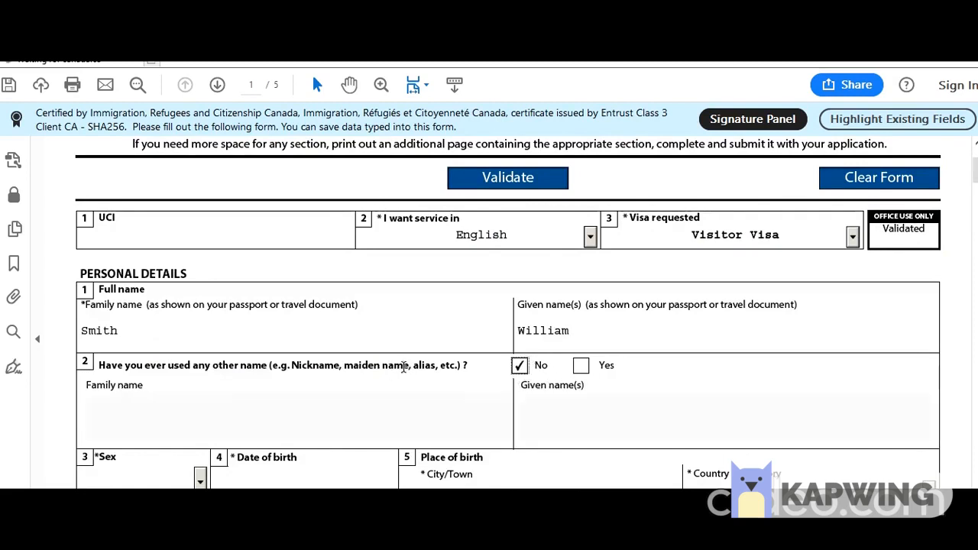
Set sex to Male, birth date 1958-08-01, birthplace New Delhi, India.
{"action": "scroll", "coordinate": [397, 370], "scroll_direction": "down", "scroll_amount": 3}
{"action": "left_click", "coordinate": [199, 376]}
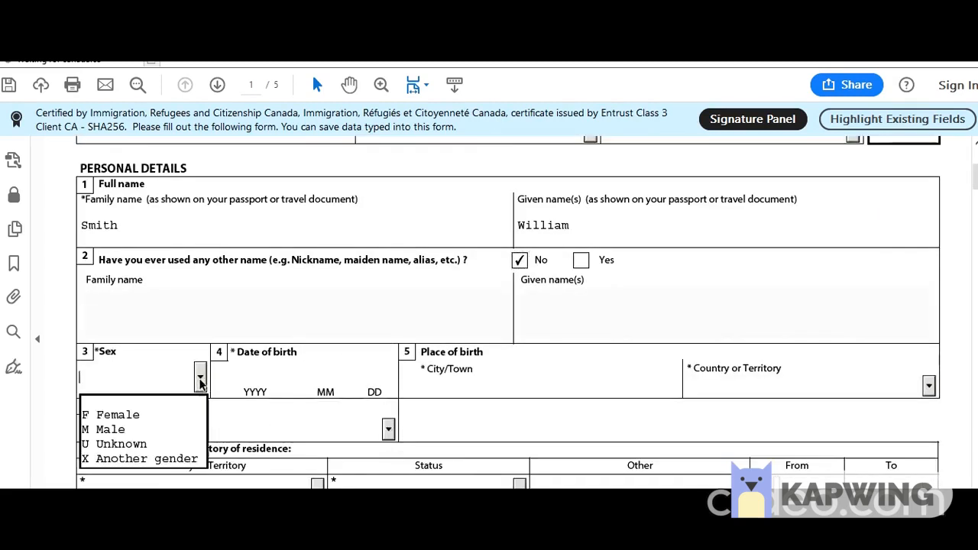
{"action": "left_click", "coordinate": [158, 428]}
{"action": "left_click", "coordinate": [252, 375]}
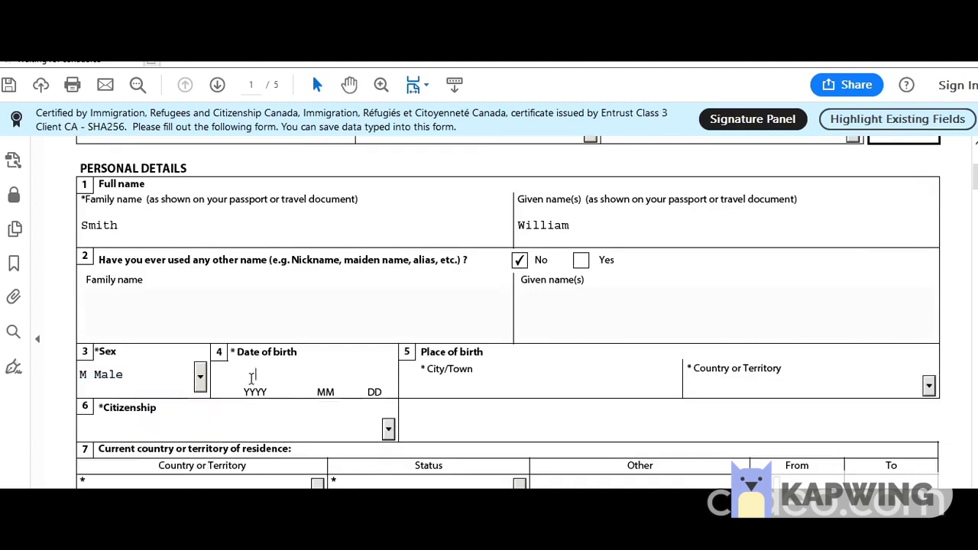
{"action": "type", "text": "19580801New D"}
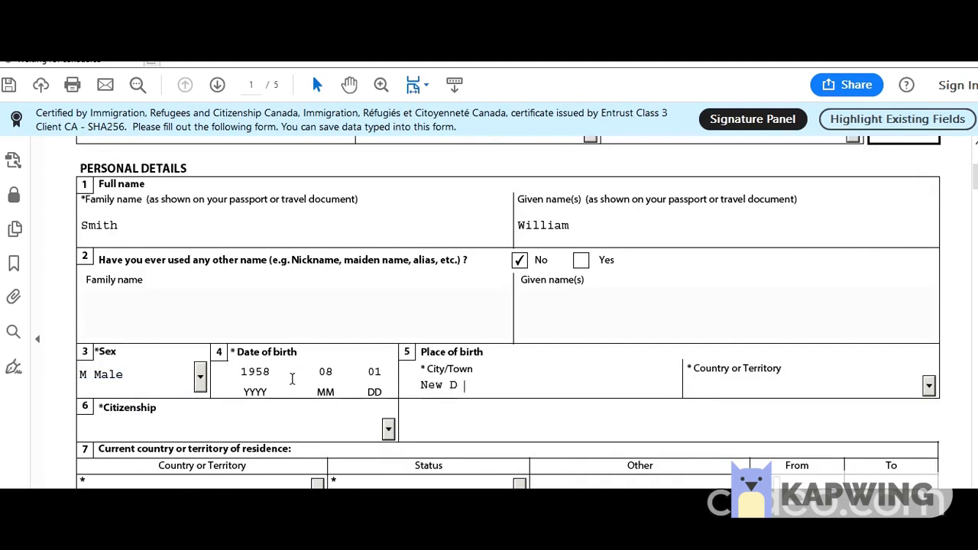
{"action": "key", "text": "Tab"}
{"action": "type", "text": "India"}
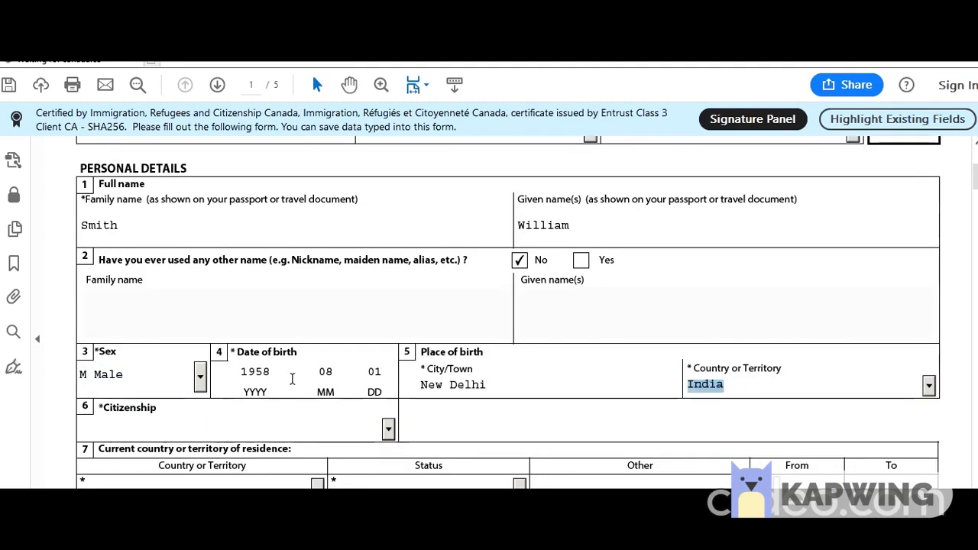
{"action": "left_click", "coordinate": [463, 424]}
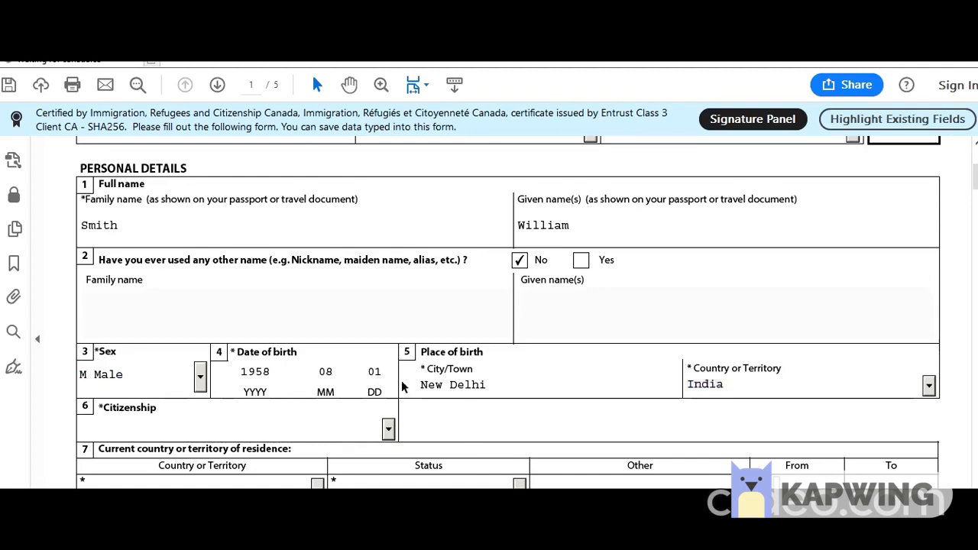
Select India as the country of citizenship.
{"action": "scroll", "coordinate": [401, 381], "scroll_direction": "down", "scroll_amount": 3}
{"action": "left_click", "coordinate": [388, 325]}
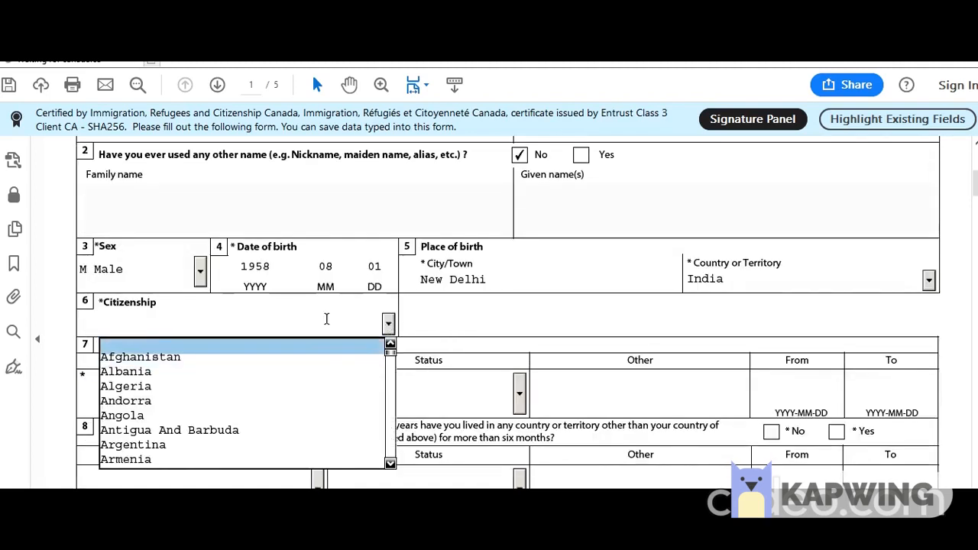
{"action": "type", "text": "Iceland"}
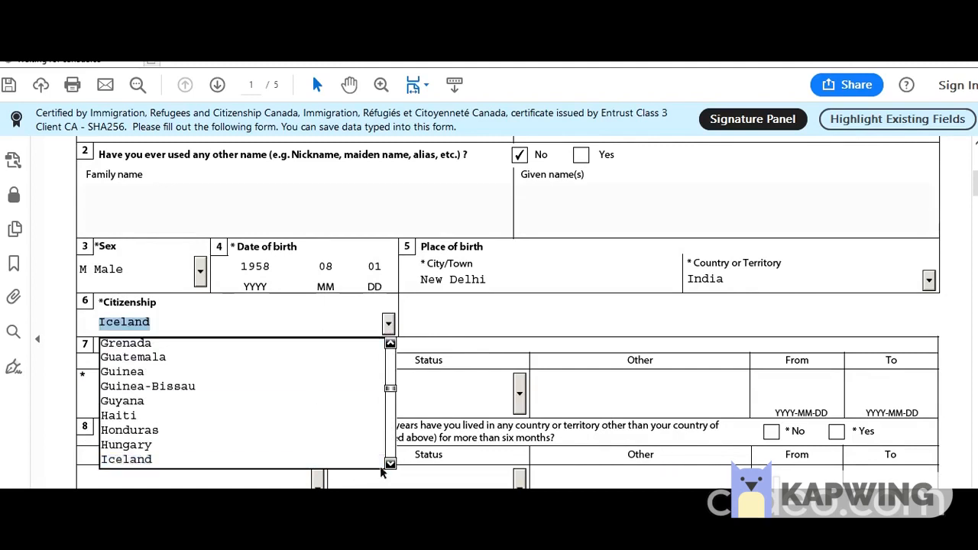
{"action": "left_click", "coordinate": [357, 461]}
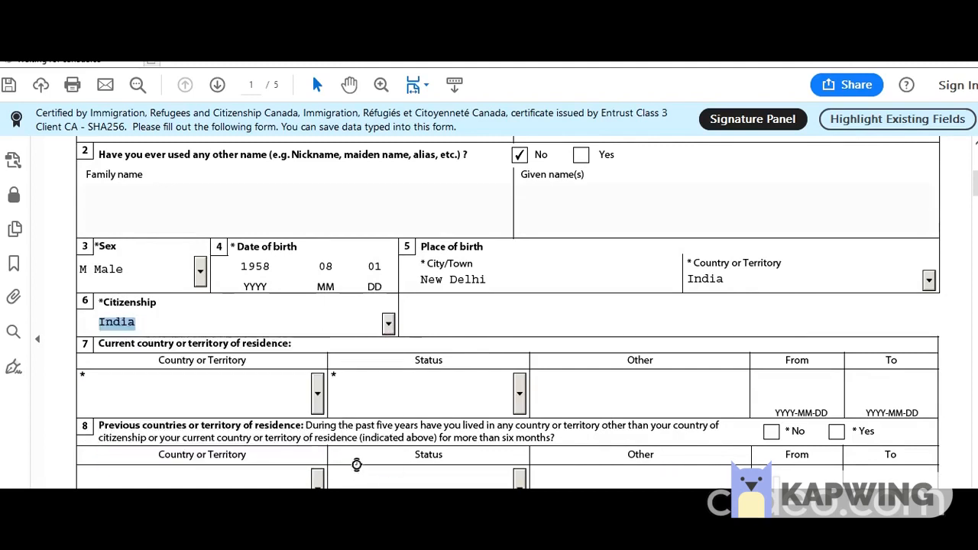
Set the current country of residence to India with status Citizen.
{"action": "left_click", "coordinate": [316, 394]}
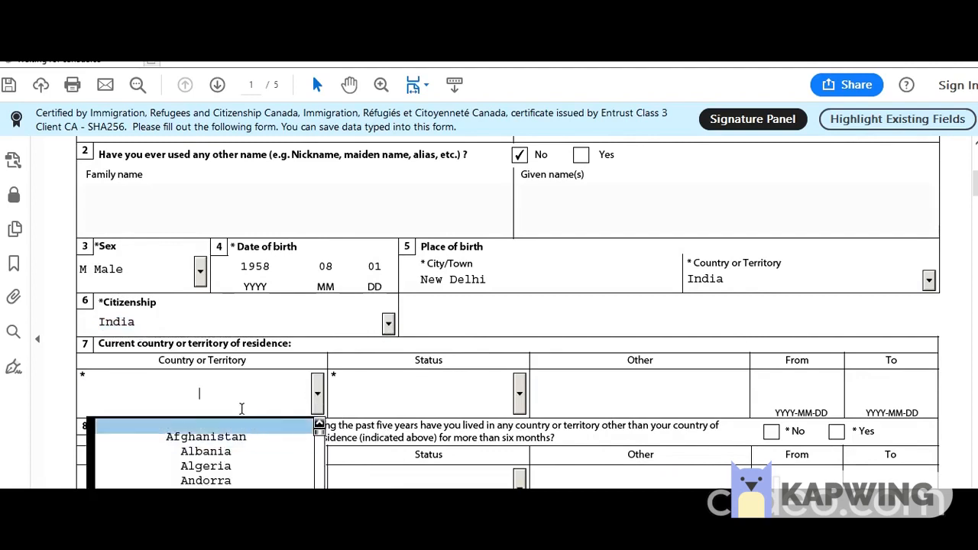
{"action": "type", "text": "India"}
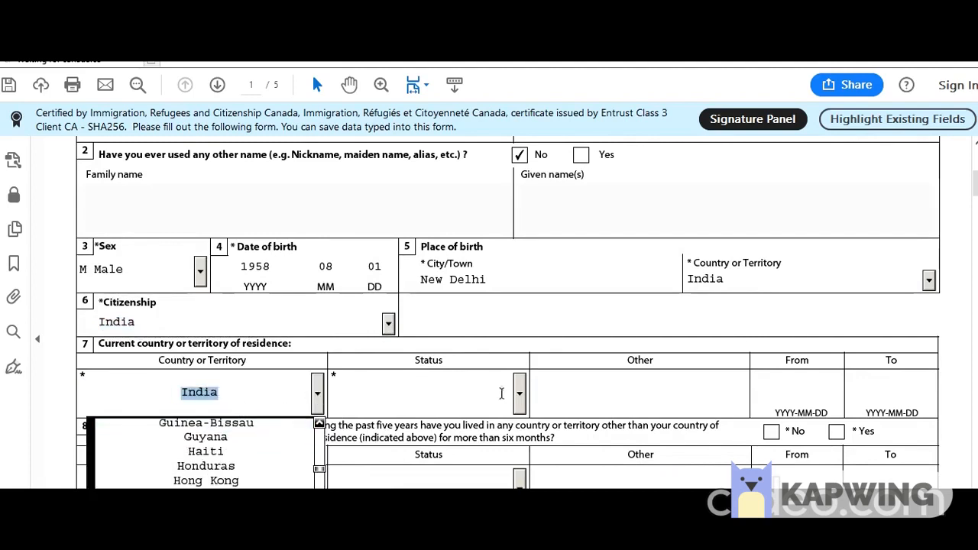
{"action": "left_click", "coordinate": [513, 394]}
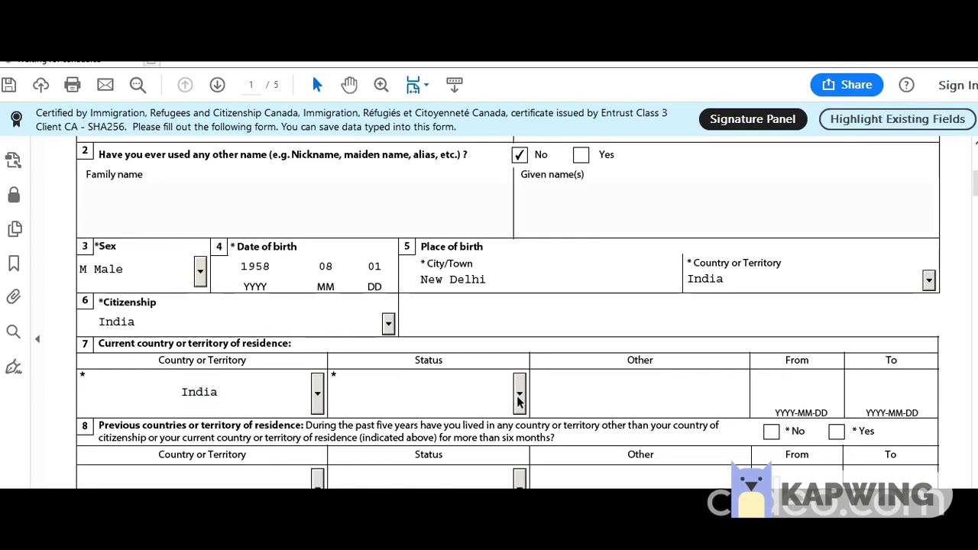
{"action": "left_click", "coordinate": [519, 394]}
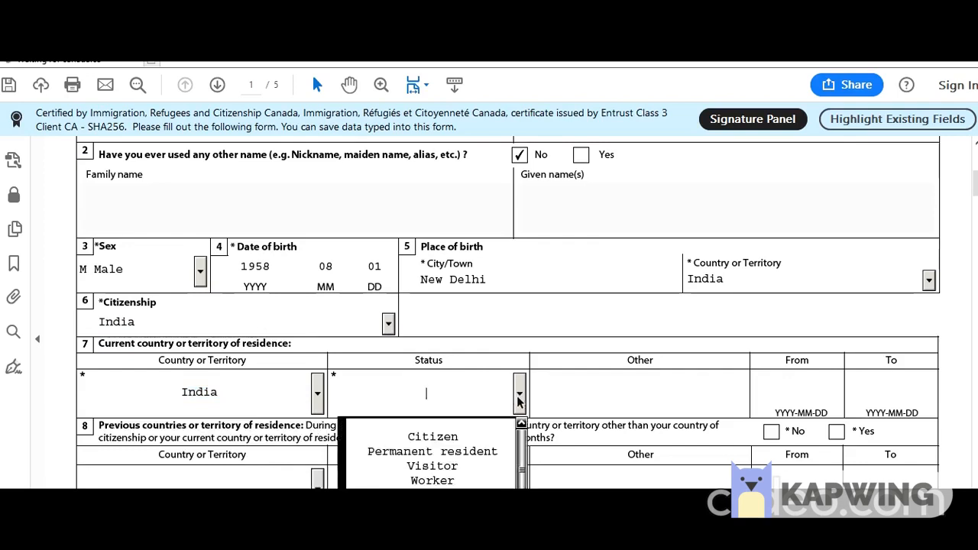
{"action": "left_click", "coordinate": [483, 439]}
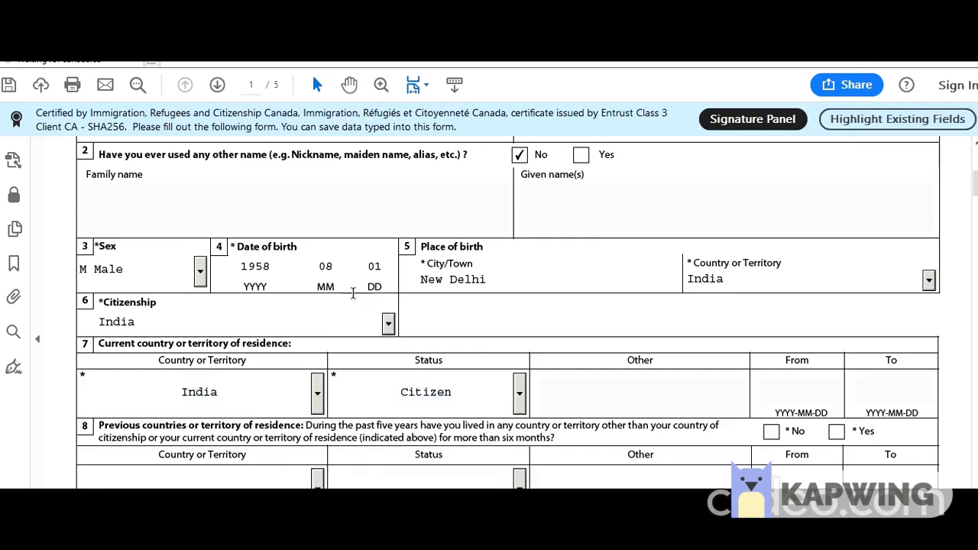
Answer No to previous countries of residence and confirm applying from the residence country.
{"action": "scroll", "coordinate": [352, 290], "scroll_direction": "down", "scroll_amount": 3}
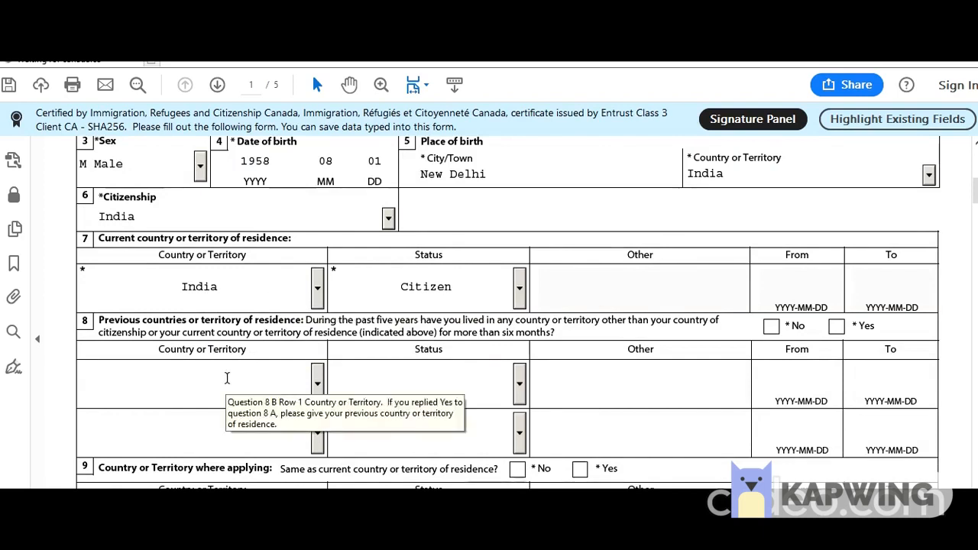
{"action": "left_click", "coordinate": [771, 327]}
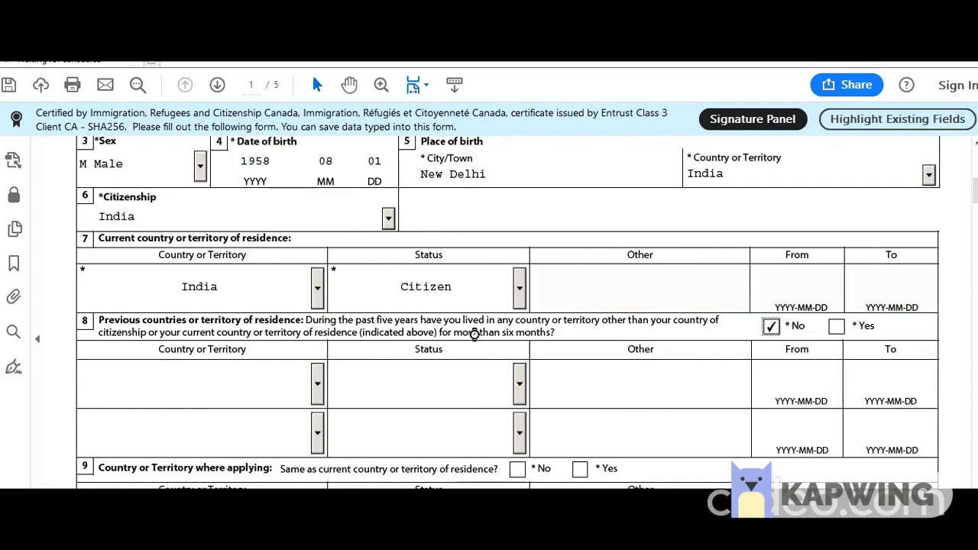
{"action": "scroll", "coordinate": [472, 336], "scroll_direction": "down", "scroll_amount": 3}
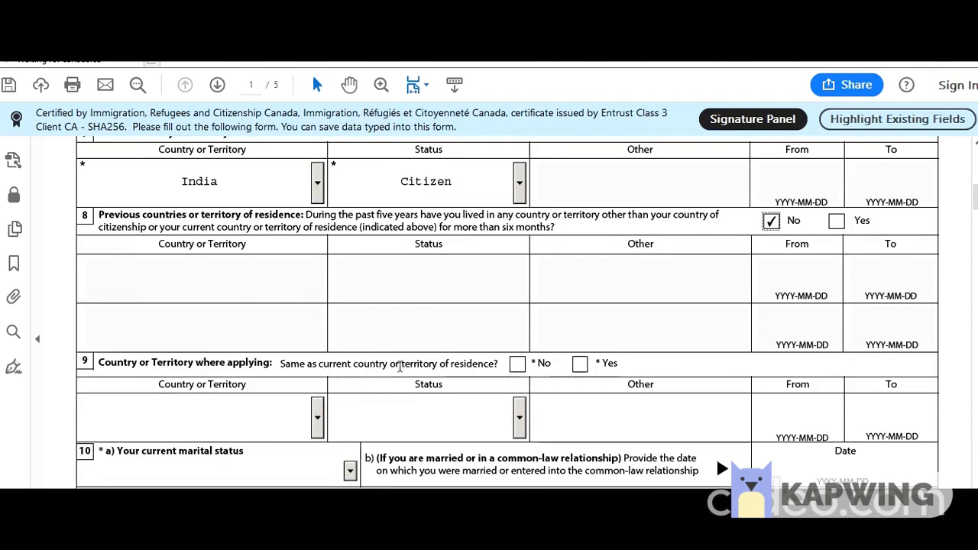
{"action": "left_click", "coordinate": [580, 364]}
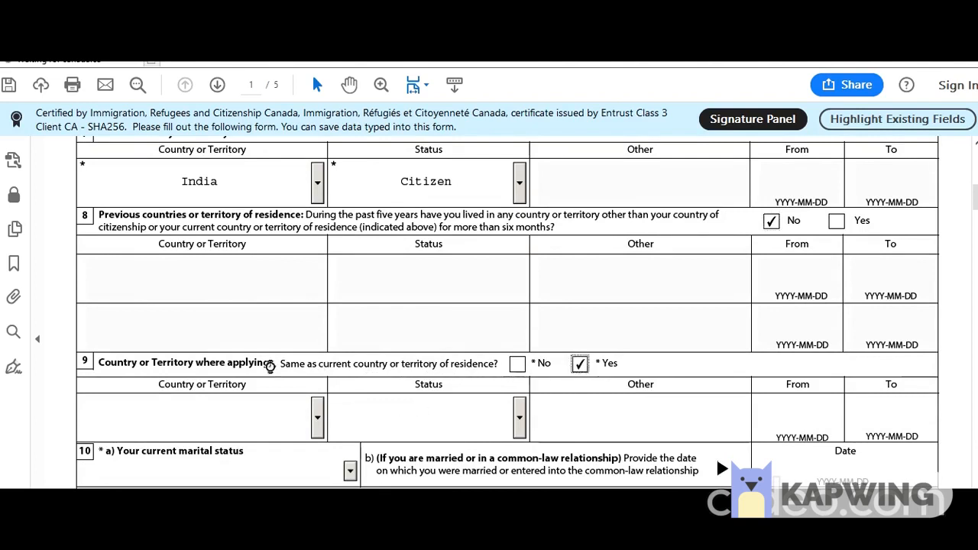
{"action": "scroll", "coordinate": [267, 364], "scroll_direction": "down", "scroll_amount": 3}
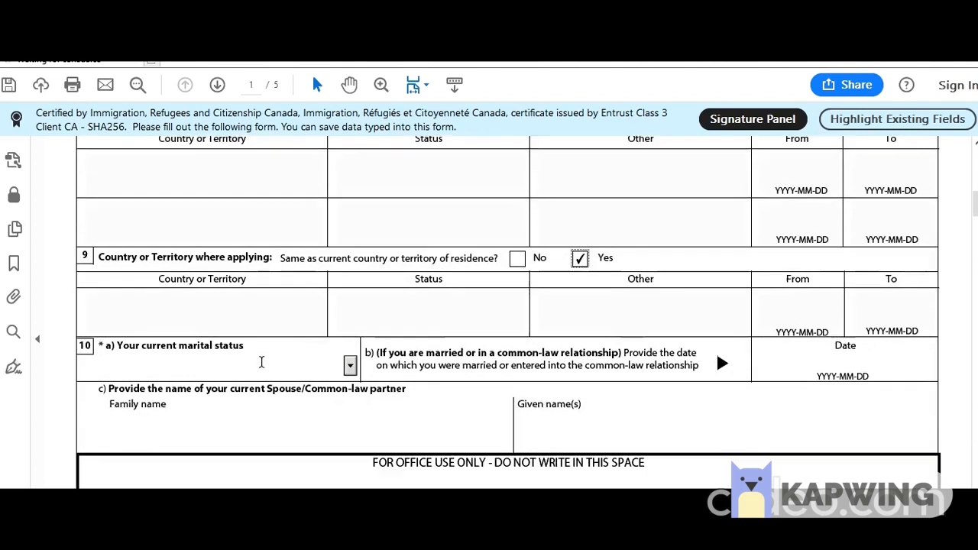
Set marital status to Married with marriage date 1982-02-14.
{"action": "left_click", "coordinate": [350, 367]}
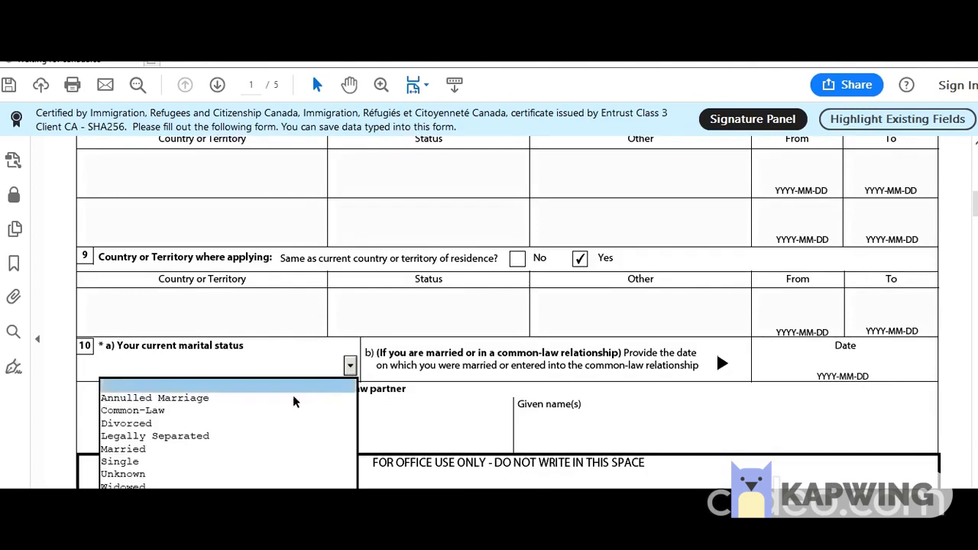
{"action": "left_click", "coordinate": [246, 452]}
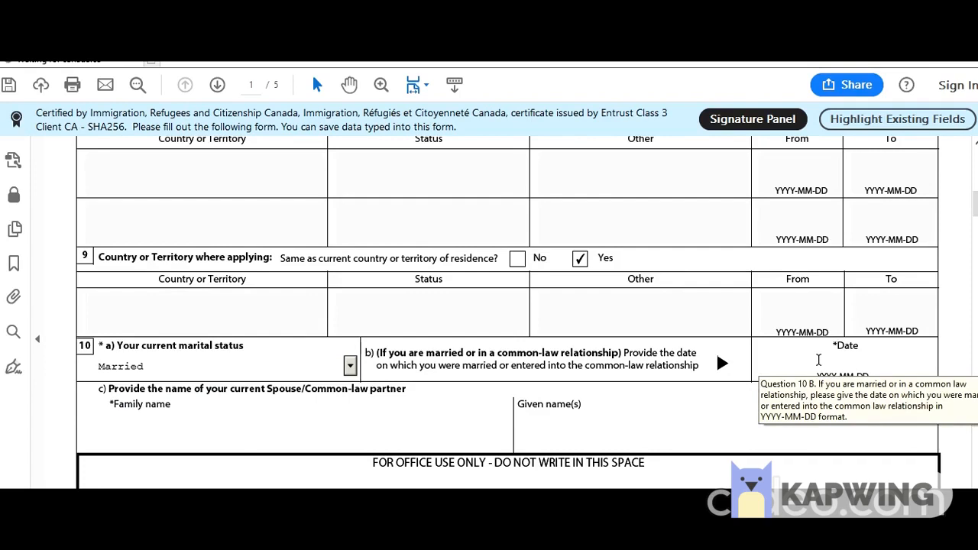
{"action": "left_click", "coordinate": [848, 374]}
{"action": "type", "text": "1"}
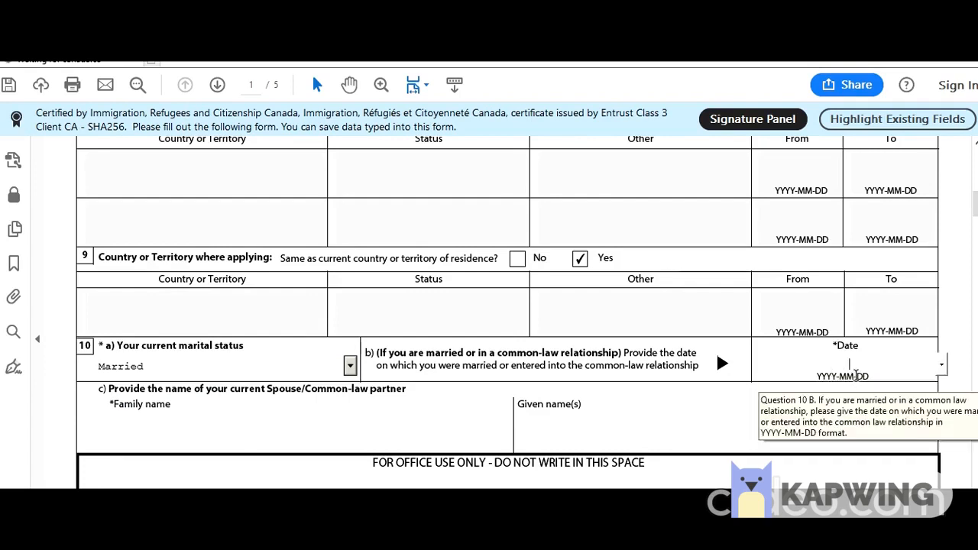
{"action": "type", "text": "982-02-14"}
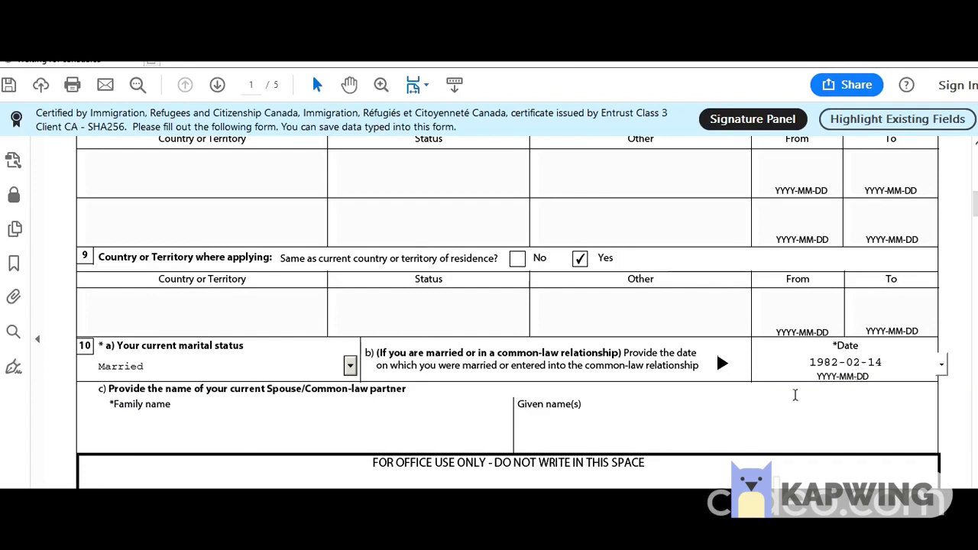
Enter the spouse's family and given names, correcting a typo in the family name.
{"action": "left_click", "coordinate": [283, 432]}
{"action": "key", "text": "Tab"}
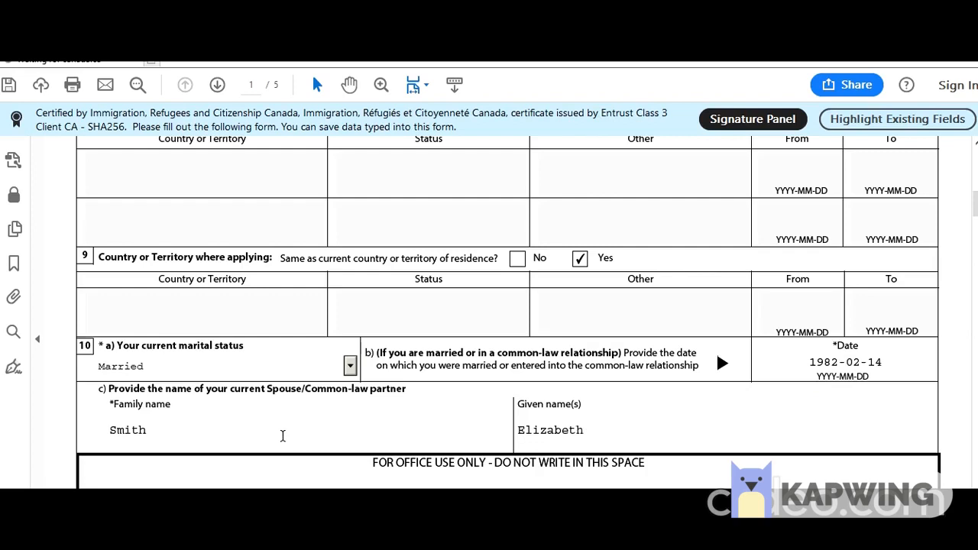
Answer No to having been previously married.
{"action": "scroll", "coordinate": [252, 439], "scroll_direction": "down", "scroll_amount": 5}
{"action": "scroll", "coordinate": [171, 391], "scroll_direction": "down", "scroll_amount": 2}
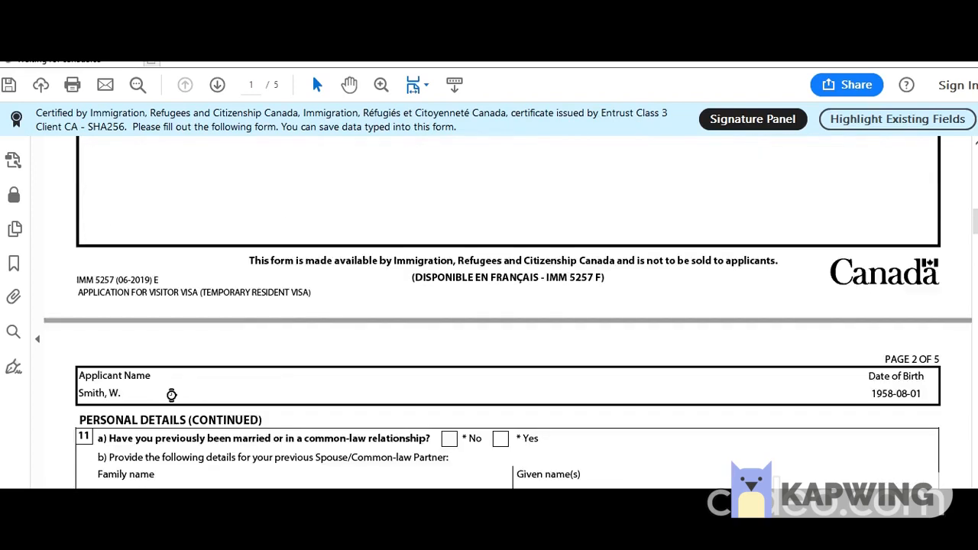
{"action": "scroll", "coordinate": [169, 388], "scroll_direction": "down", "scroll_amount": 2}
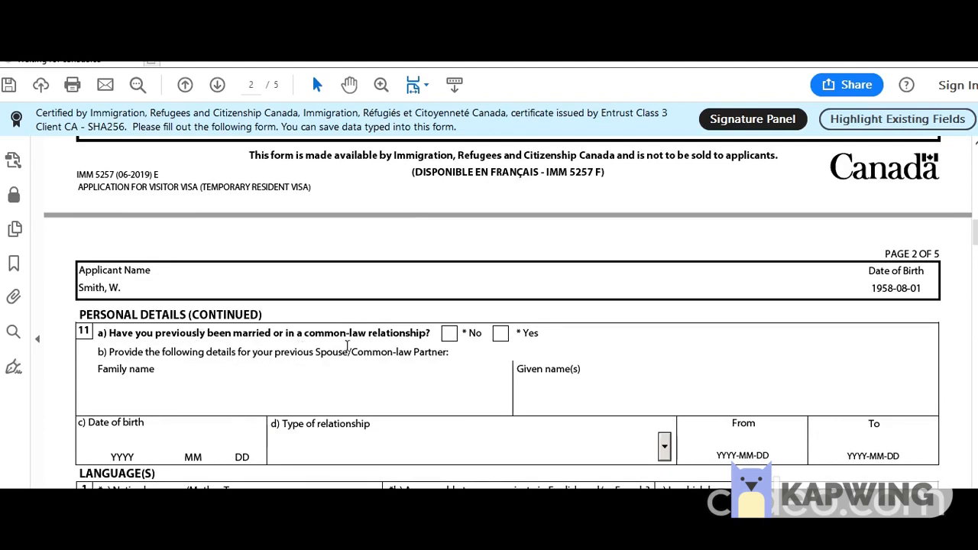
{"action": "scroll", "coordinate": [351, 347], "scroll_direction": "up", "scroll_amount": 5}
{"action": "scroll", "coordinate": [366, 349], "scroll_direction": "down", "scroll_amount": 10}
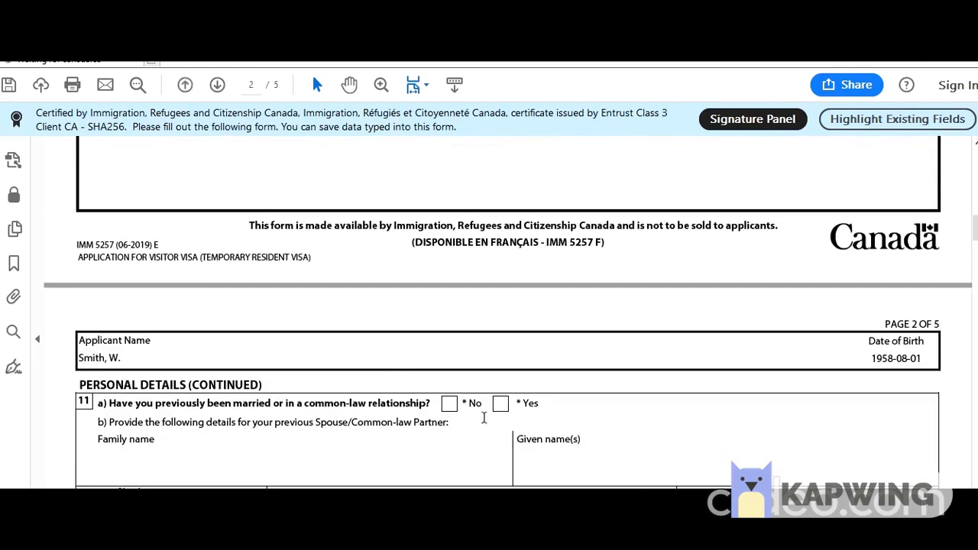
{"action": "left_click", "coordinate": [448, 404]}
Set native language to Hindi, language ability to English, and answer No to a language test.
{"action": "scroll", "coordinate": [250, 389], "scroll_direction": "down", "scroll_amount": 4}
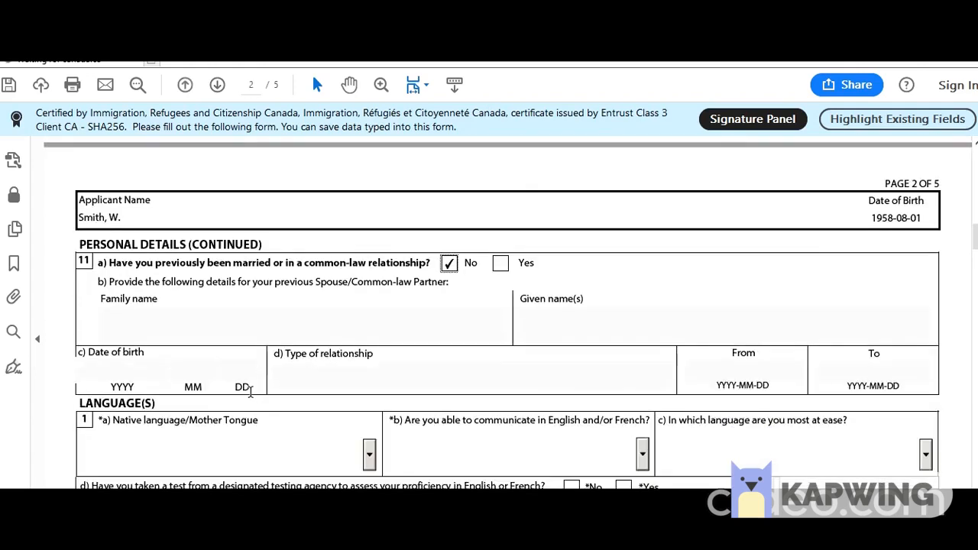
{"action": "scroll", "coordinate": [250, 390], "scroll_direction": "down", "scroll_amount": 3}
{"action": "left_click", "coordinate": [369, 349]}
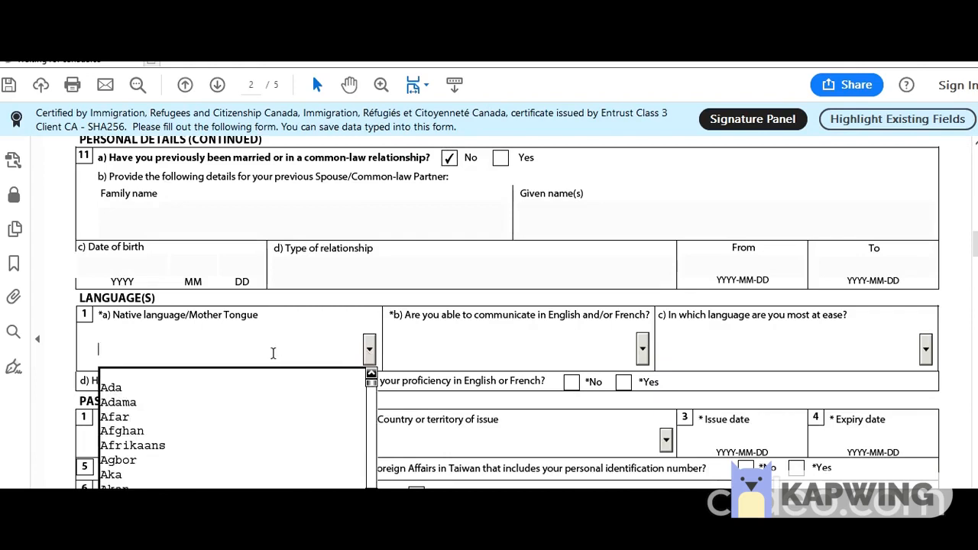
{"action": "key", "text": "h"}
{"action": "key", "text": "Down"}
{"action": "key", "text": "Down"}
{"action": "key", "text": "Down"}
{"action": "key", "text": "Down"}
{"action": "key", "text": "Down"}
{"action": "key", "text": "Down"}
{"action": "key", "text": "Down"}
{"action": "key", "text": "Down"}
{"action": "key", "text": "Down"}
{"action": "key", "text": "Down"}
{"action": "key", "text": "Down"}
{"action": "key", "text": "Down"}
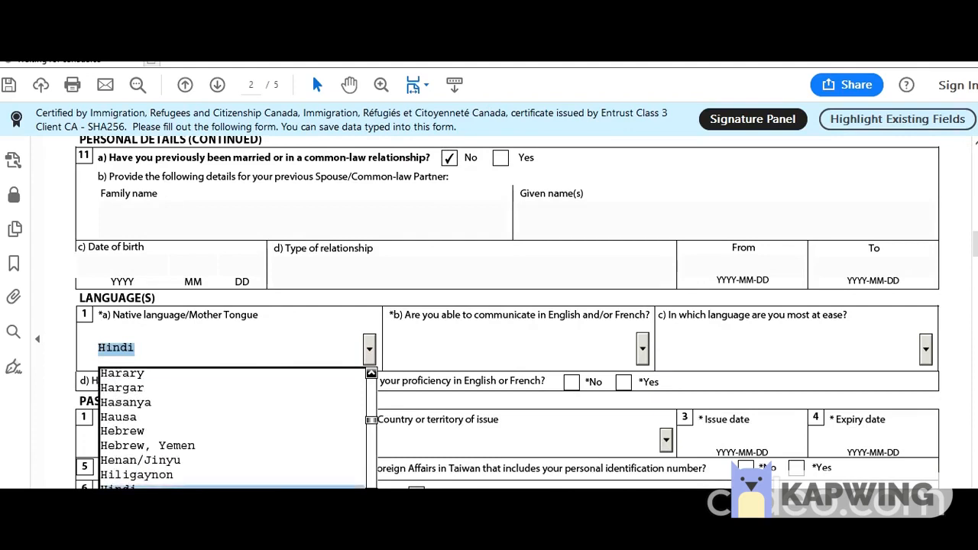
{"action": "key", "text": "Return"}
{"action": "left_click", "coordinate": [642, 348]}
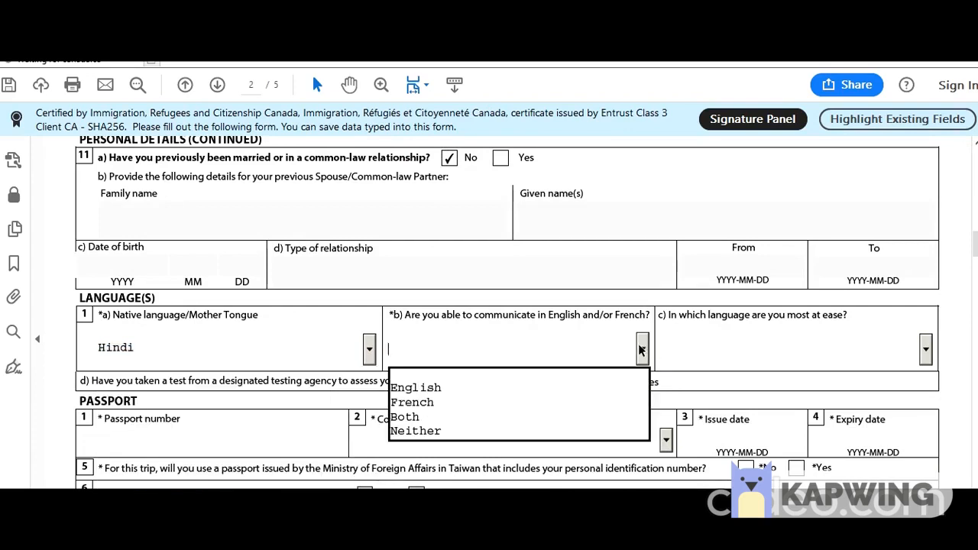
{"action": "left_click", "coordinate": [516, 384]}
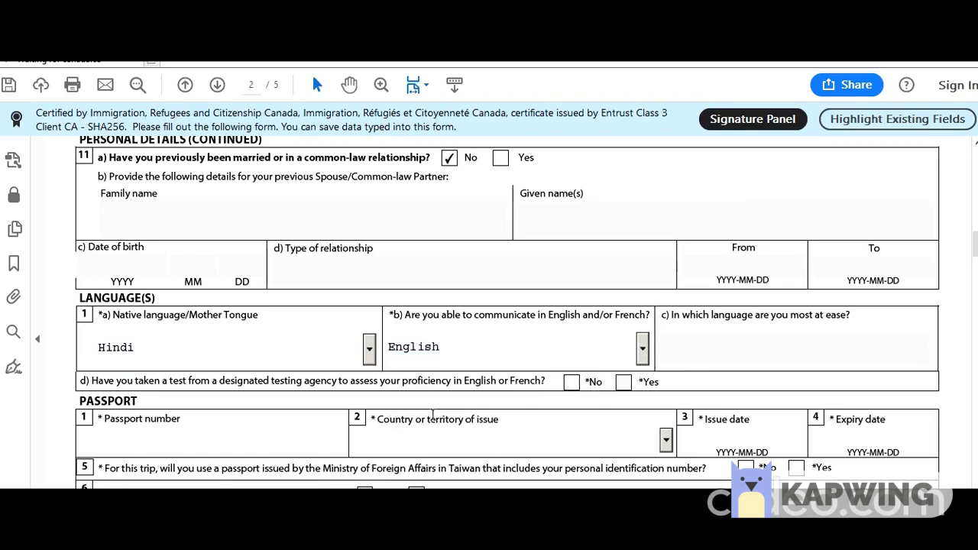
{"action": "left_click", "coordinate": [573, 386]}
Enter the passport number and set IND (India) as the issuing country.
{"action": "scroll", "coordinate": [264, 353], "scroll_direction": "down", "scroll_amount": 3}
{"action": "left_click", "coordinate": [257, 337]}
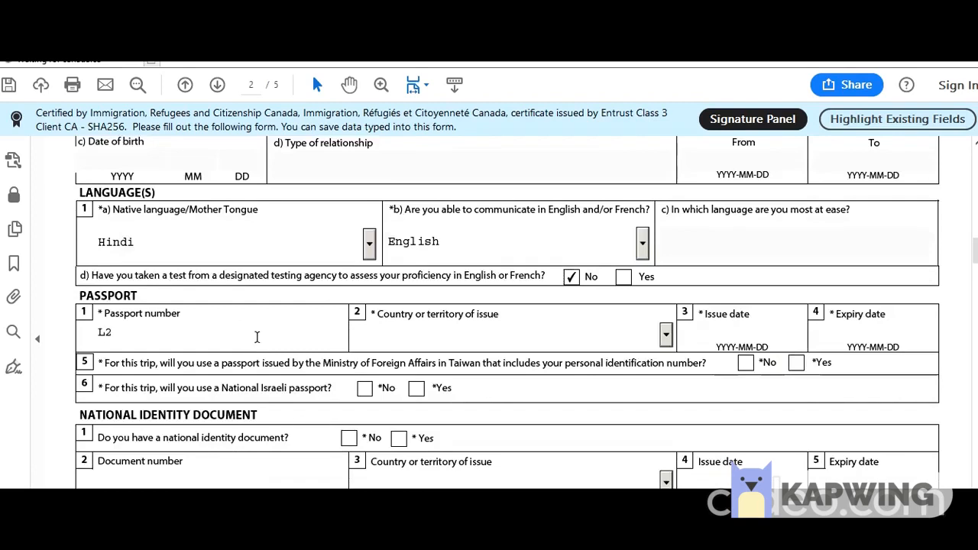
{"action": "left_click", "coordinate": [665, 334]}
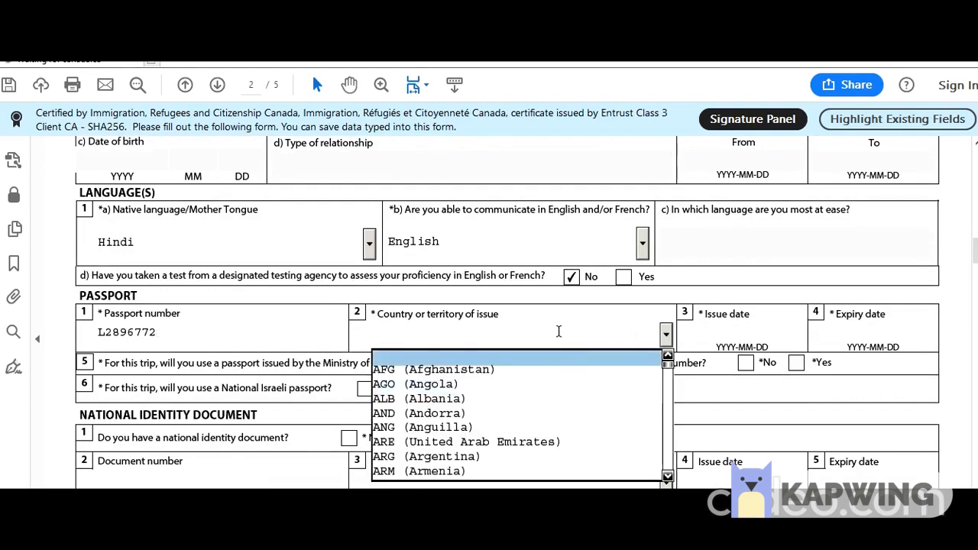
{"action": "type", "text": "IND"}
{"action": "left_click", "coordinate": [725, 336]}
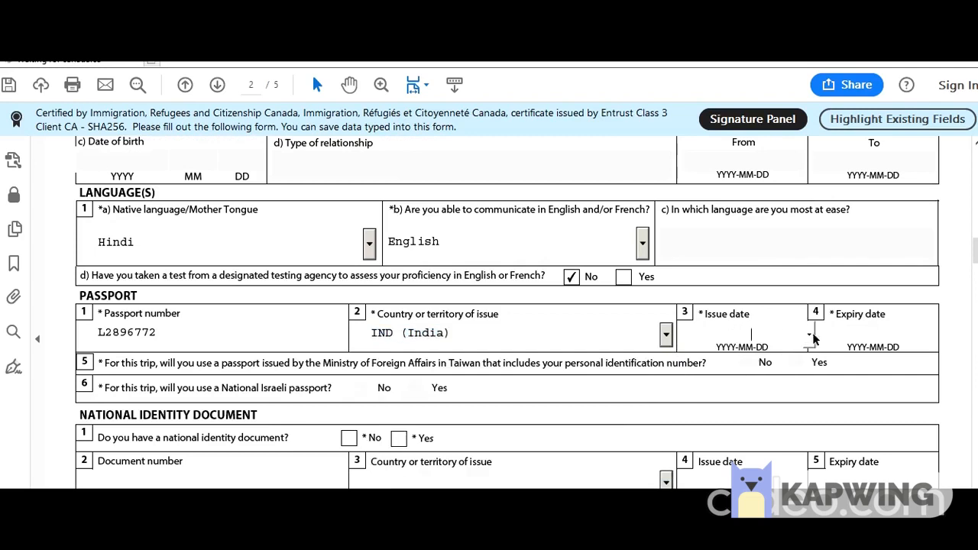
Pick 2015-10-01 as the passport issue date from the calendar.
{"action": "left_click", "coordinate": [808, 336]}
{"action": "left_click", "coordinate": [737, 336]}
{"action": "left_click", "coordinate": [677, 335]}
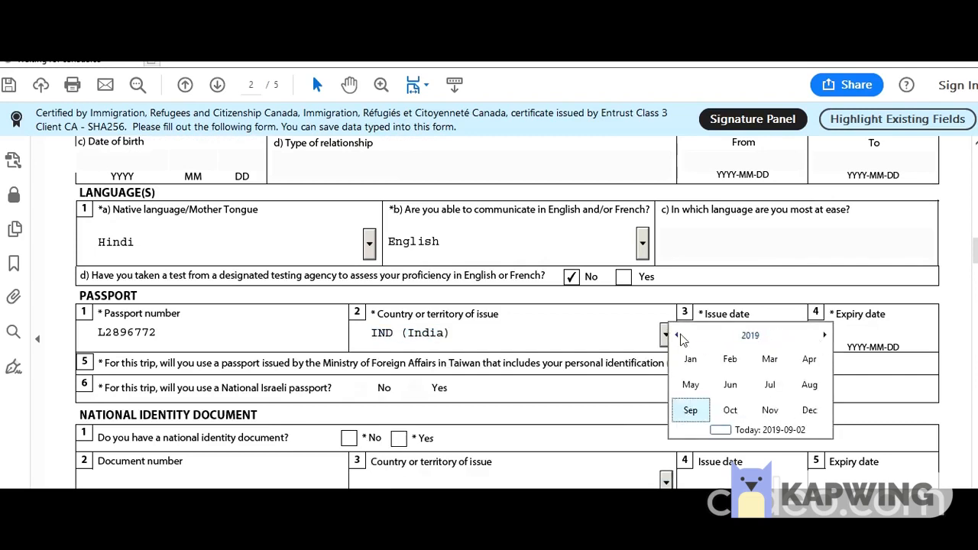
{"action": "left_click", "coordinate": [677, 335]}
{"action": "left_click", "coordinate": [677, 336]}
{"action": "left_click", "coordinate": [730, 409]}
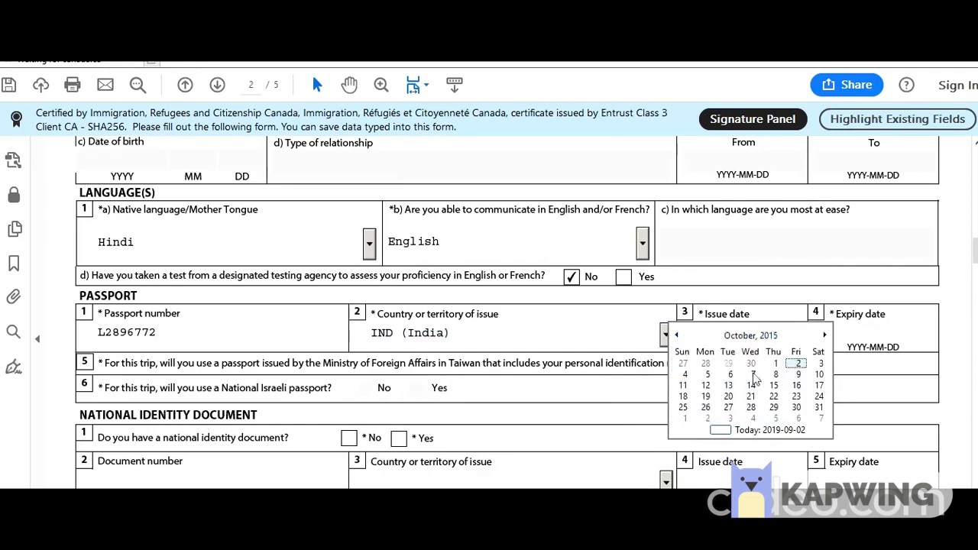
{"action": "left_click", "coordinate": [780, 364]}
Pick 2025-09-30 as the passport expiry date from the calendar.
{"action": "left_click", "coordinate": [880, 337]}
{"action": "left_click", "coordinate": [940, 335]}
{"action": "left_click", "coordinate": [905, 342]}
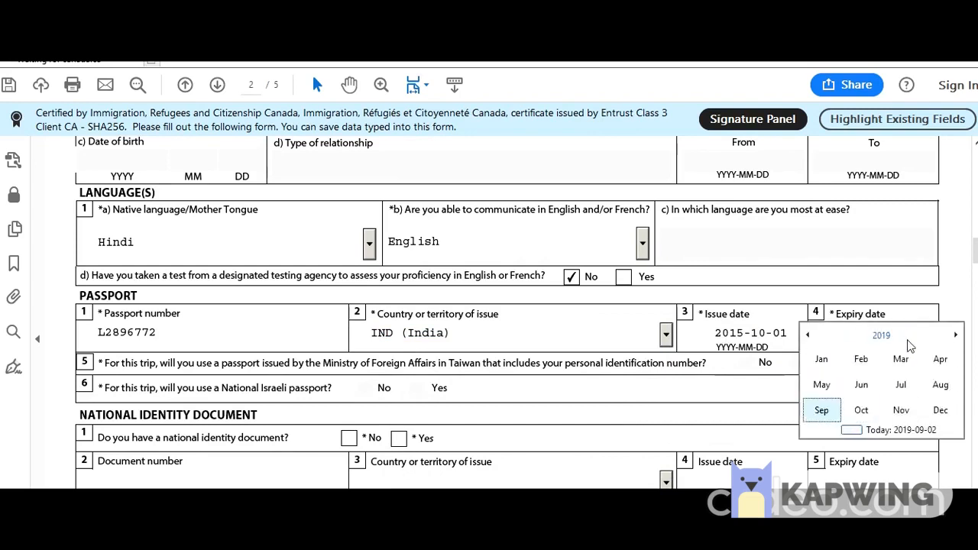
{"action": "left_click", "coordinate": [945, 341]}
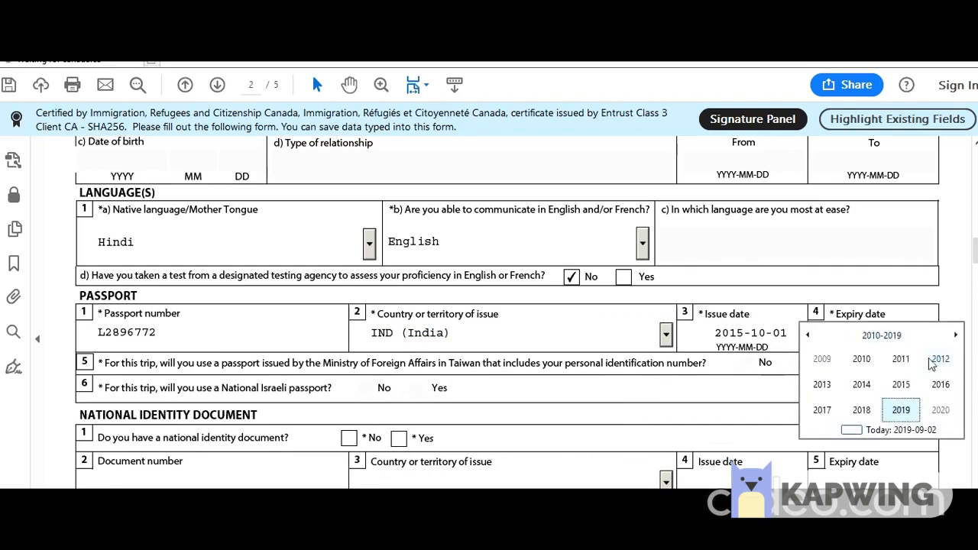
{"action": "left_click", "coordinate": [954, 338]}
{"action": "left_click", "coordinate": [910, 384]}
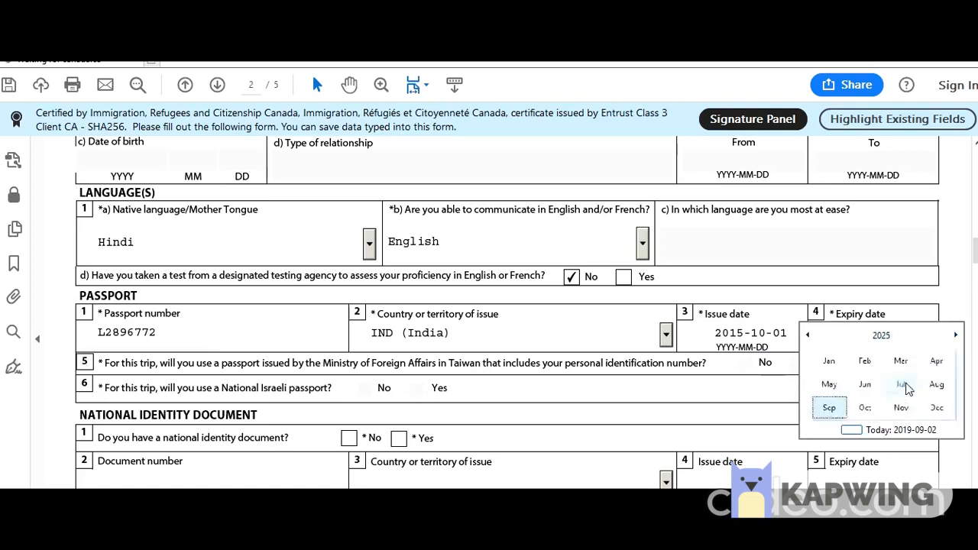
{"action": "left_click", "coordinate": [822, 410]}
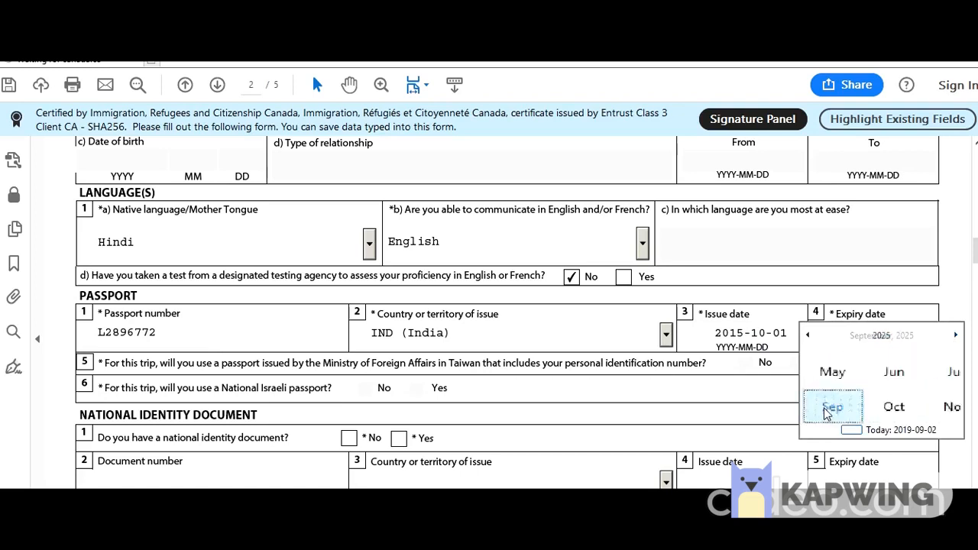
{"action": "left_click", "coordinate": [859, 407]}
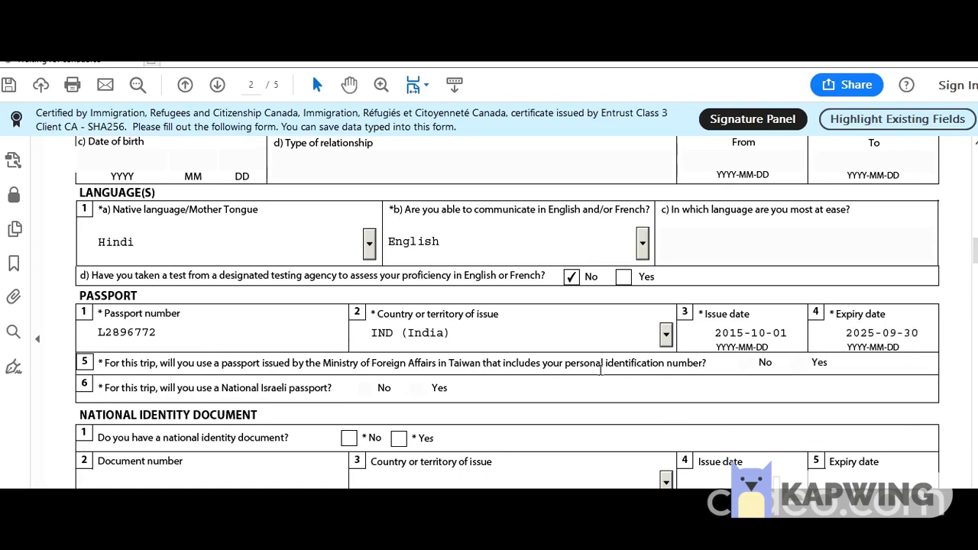
Answer Yes to having a national identity document, enter its number, and set issuing country IND.
{"action": "scroll", "coordinate": [220, 321], "scroll_direction": "down", "scroll_amount": 2}
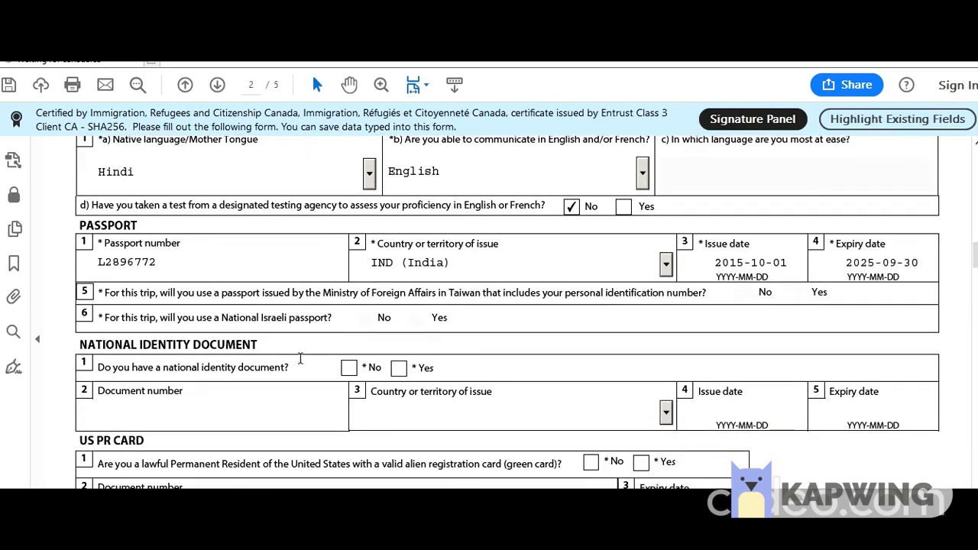
{"action": "left_click", "coordinate": [349, 367]}
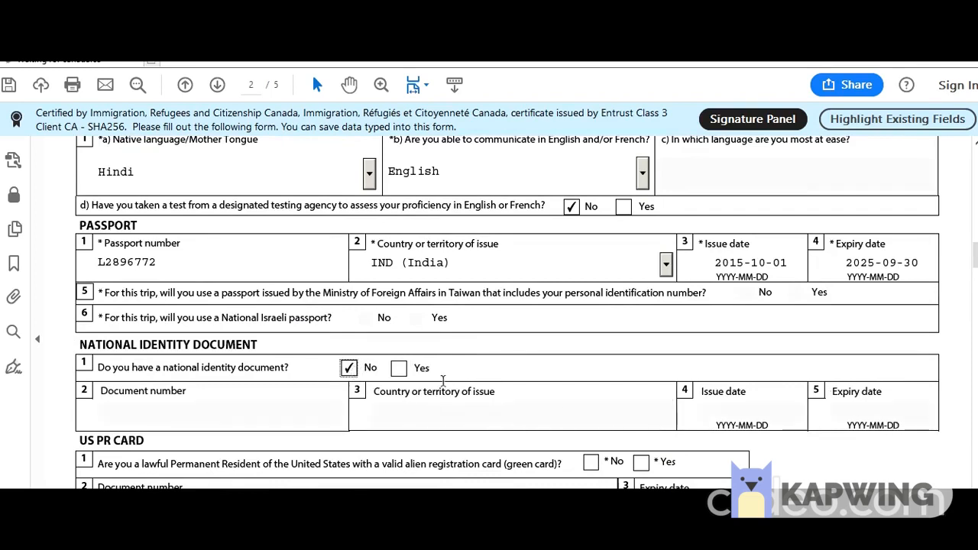
{"action": "left_click", "coordinate": [404, 370]}
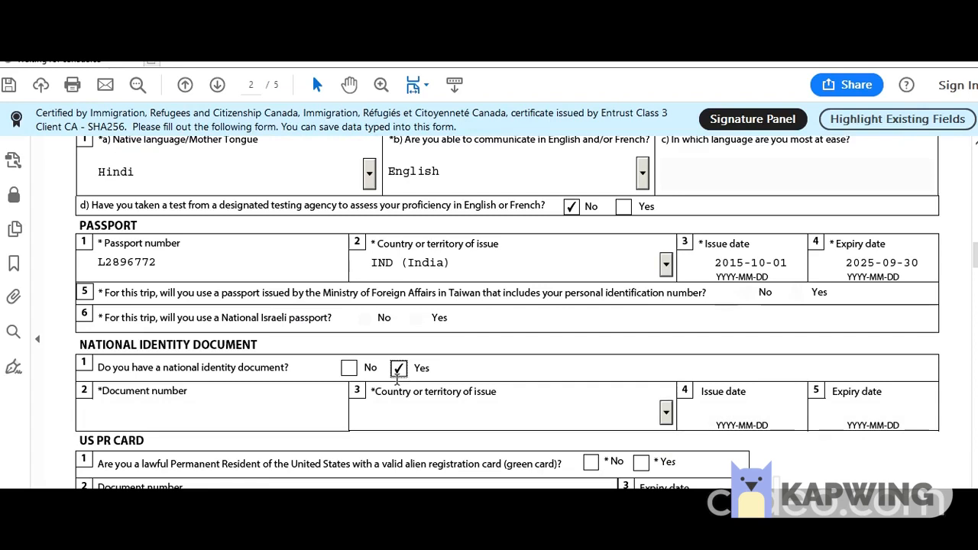
{"action": "left_click", "coordinate": [265, 417]}
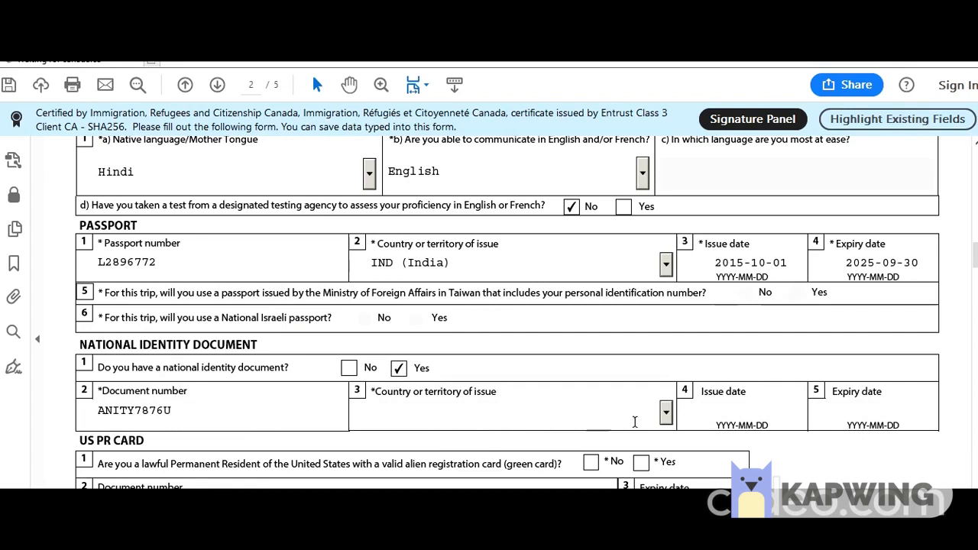
{"action": "left_click", "coordinate": [666, 413]}
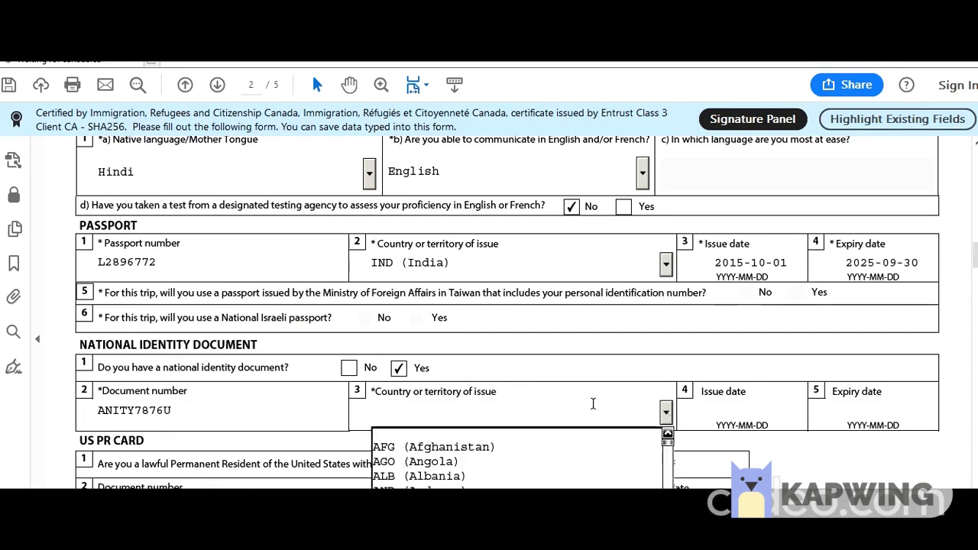
{"action": "type", "text": "in"}
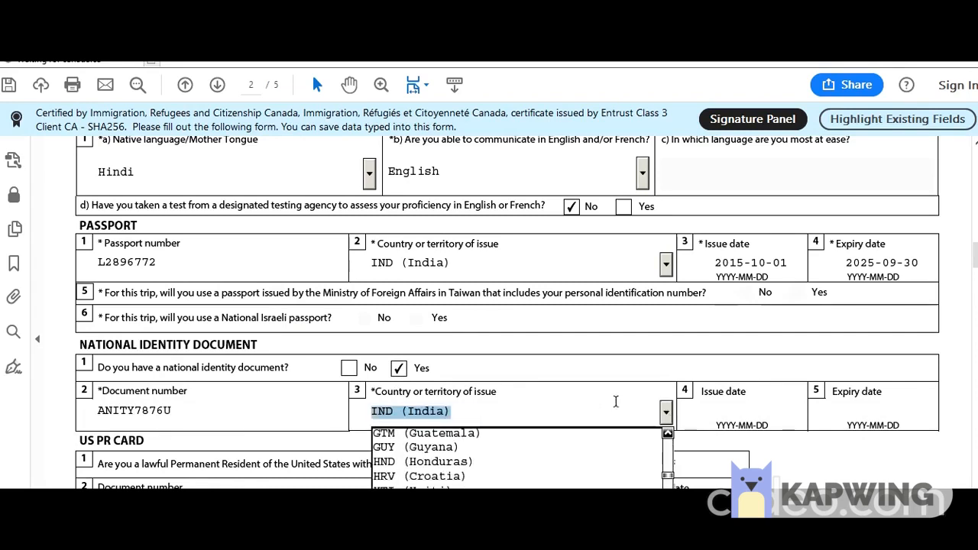
{"action": "key", "text": "Tab"}
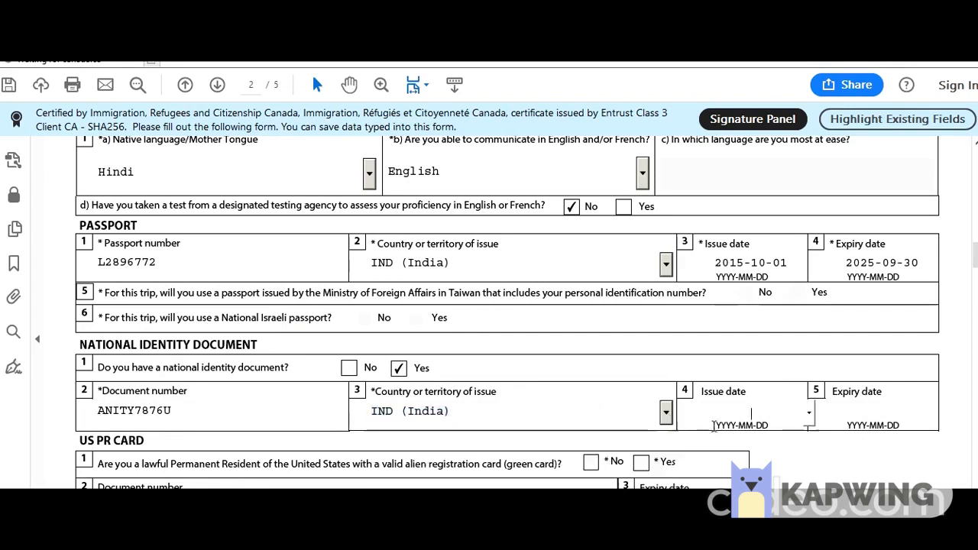
Step back through months in the document's issue-date calendar, then answer No to the US PR card.
{"action": "left_click", "coordinate": [809, 413]}
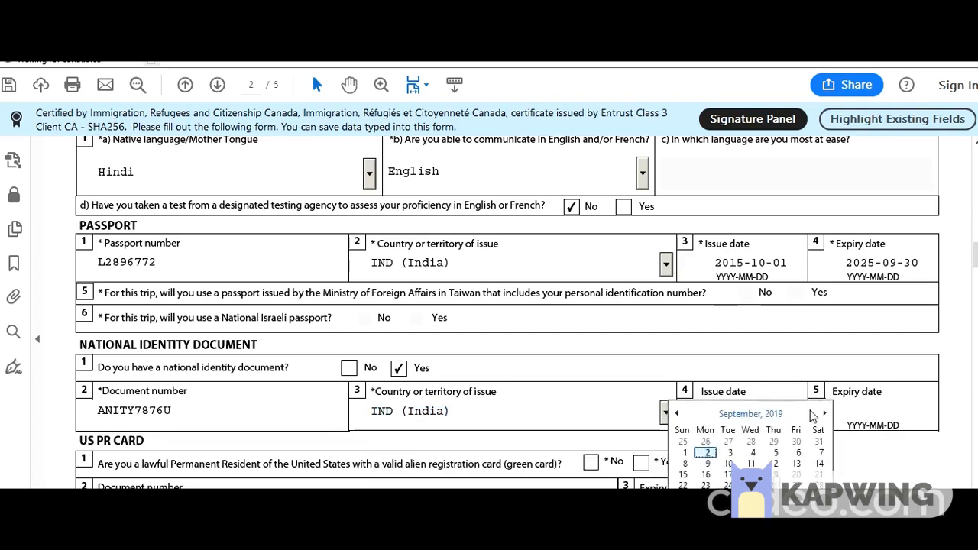
{"action": "left_click", "coordinate": [676, 415]}
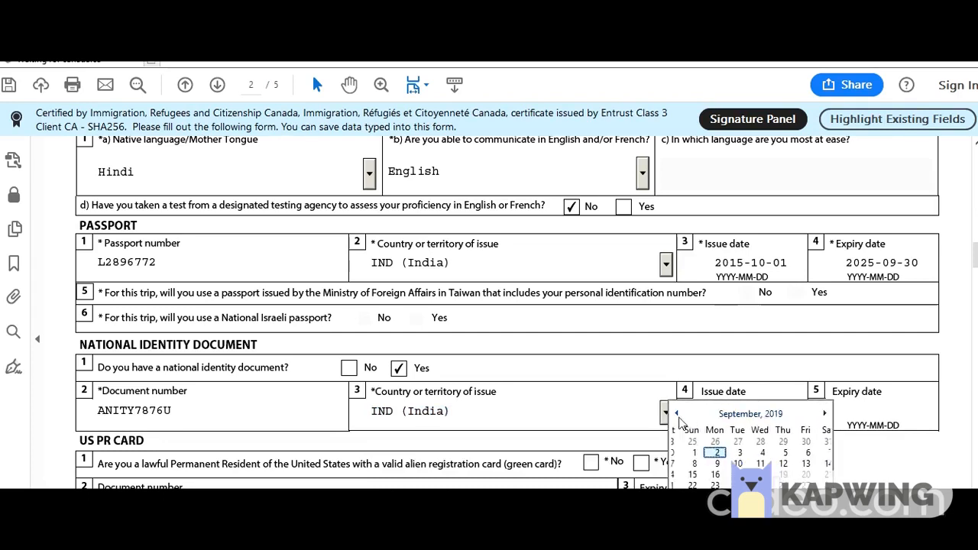
{"action": "left_click", "coordinate": [676, 415]}
{"action": "left_click", "coordinate": [677, 414]}
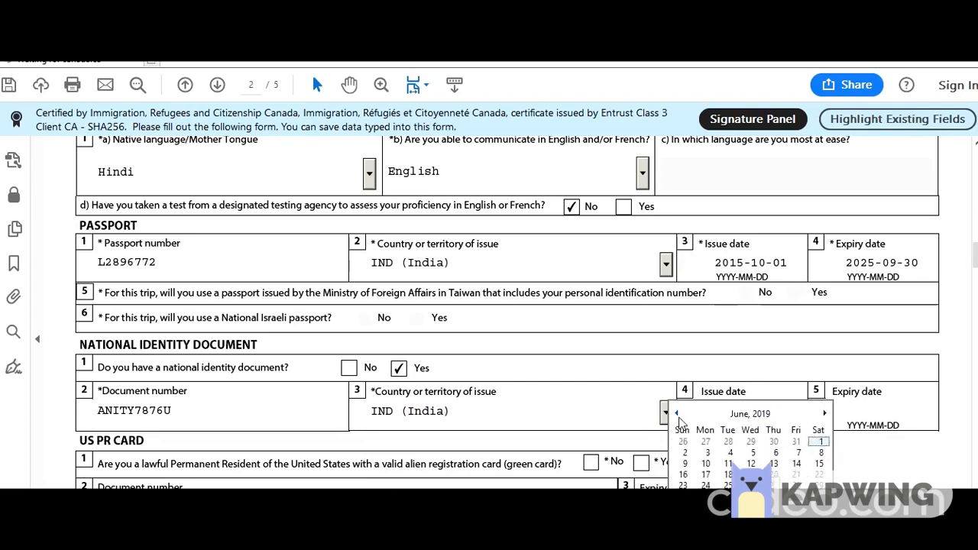
{"action": "left_click", "coordinate": [759, 334]}
{"action": "scroll", "coordinate": [634, 382], "scroll_direction": "down", "scroll_amount": 2}
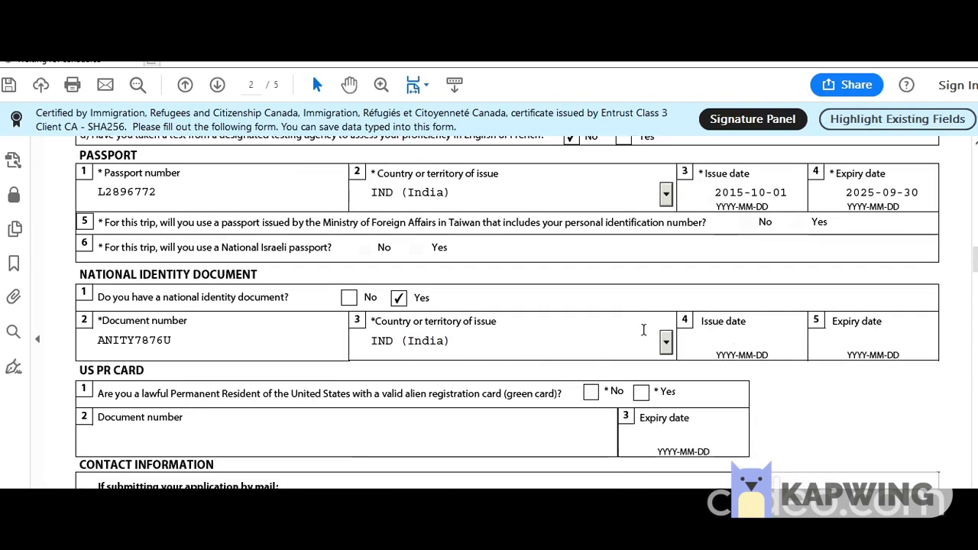
{"action": "left_click", "coordinate": [590, 392]}
Enter the mailing address apartment number and street name.
{"action": "scroll", "coordinate": [410, 398], "scroll_direction": "down", "scroll_amount": 4}
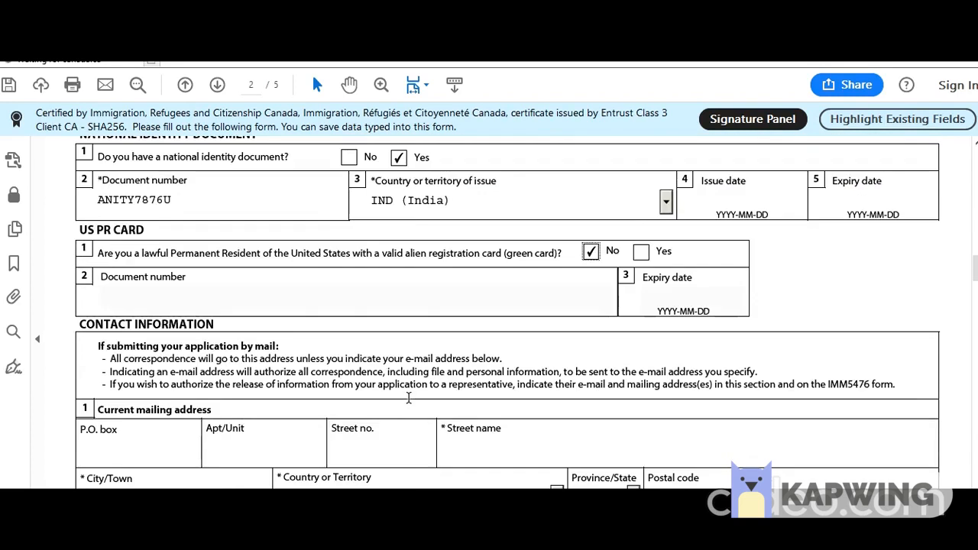
{"action": "scroll", "coordinate": [406, 398], "scroll_direction": "down", "scroll_amount": 3}
{"action": "left_click", "coordinate": [271, 349]}
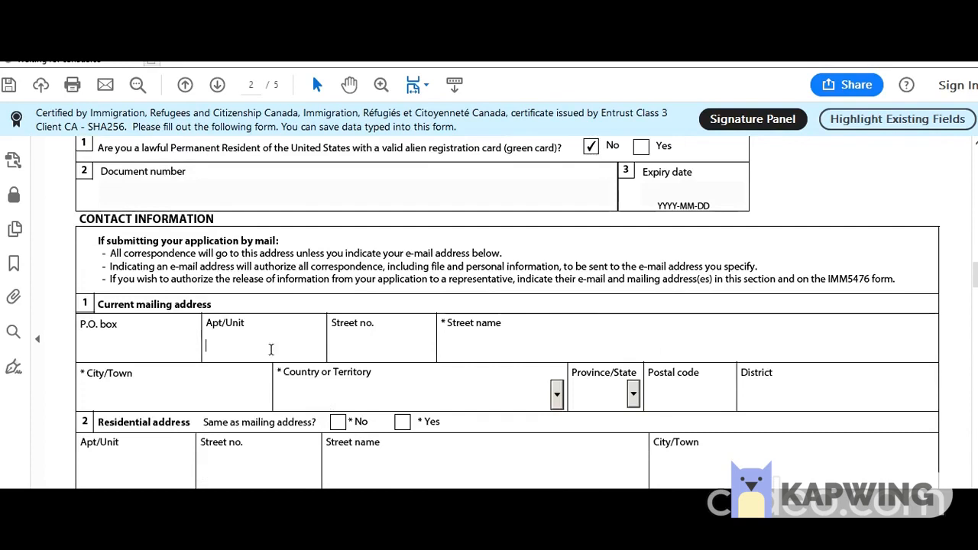
{"action": "type", "text": "1"}
{"action": "left_click", "coordinate": [372, 350]}
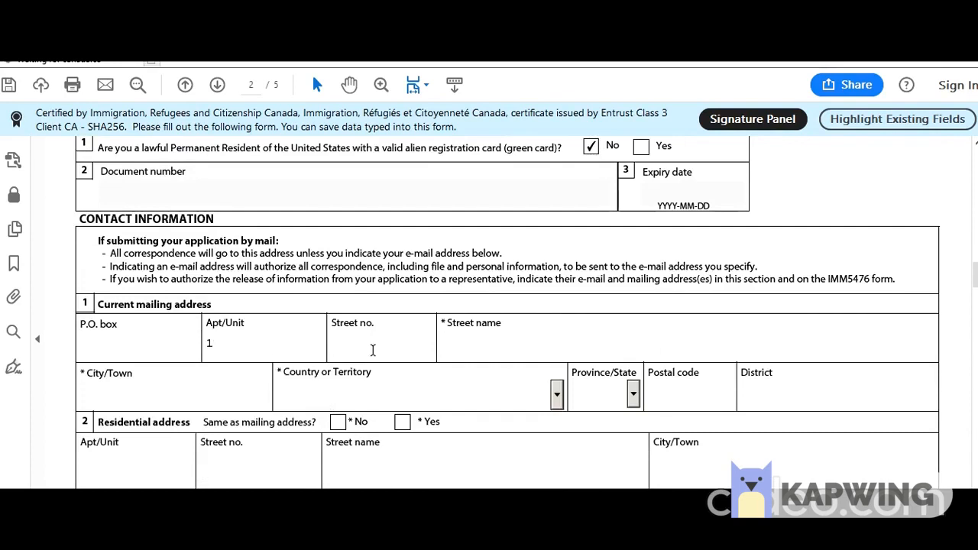
{"action": "key", "text": "Tab"}
{"action": "type", "text": "New Delhi ST"}
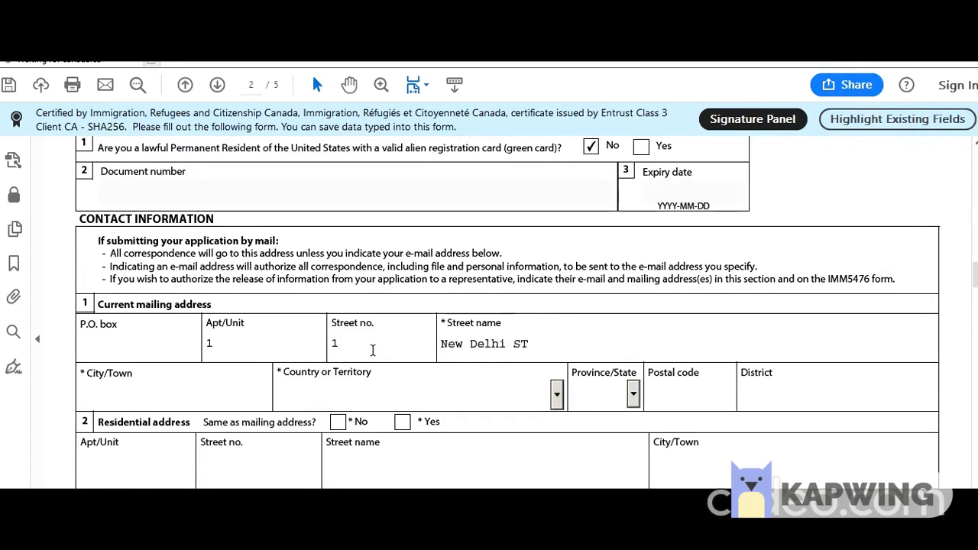
Fill in mailing city New Delhi, country India, postal code and district; mark residential address Same.
{"action": "left_click", "coordinate": [143, 403]}
{"action": "type", "text": "New De"}
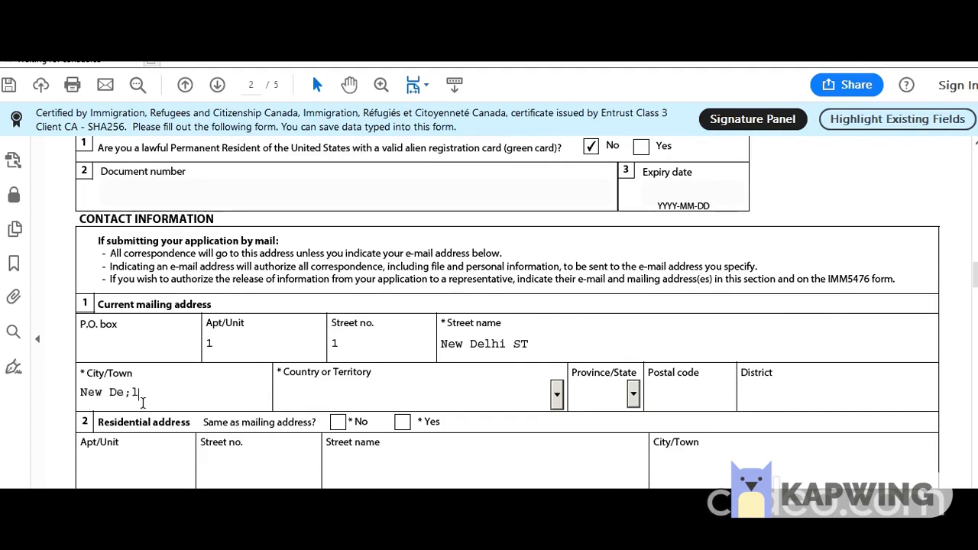
{"action": "type", "text": "lhi"}
{"action": "key", "text": "Tab"}
{"action": "type", "text": "India"}
{"action": "key", "text": "Tab"}
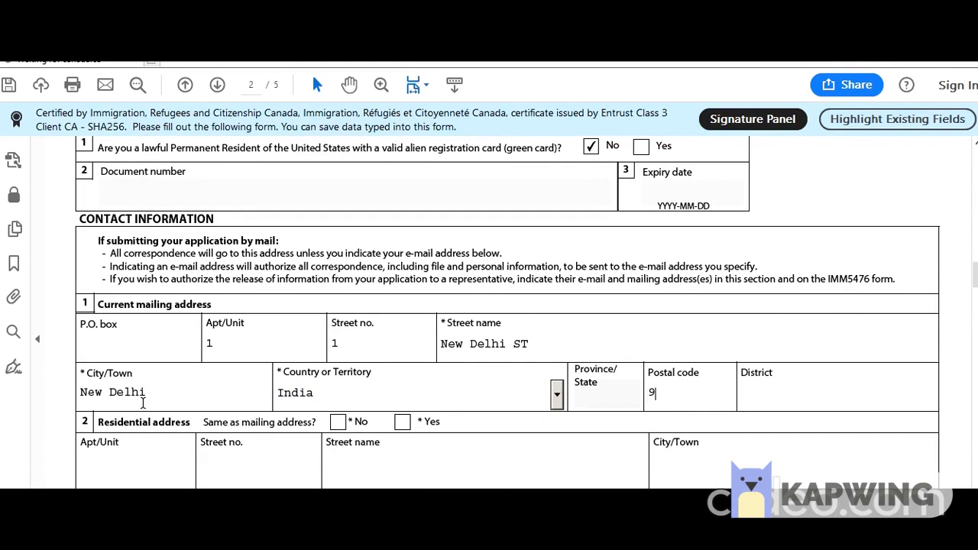
{"action": "type", "text": "987678"}
{"action": "left_click", "coordinate": [822, 394]}
{"action": "type", "text": "Delhi"}
{"action": "left_click", "coordinate": [402, 422]}
Set the primary phone to Other, type Residence, country code 91, and enter its number.
{"action": "scroll", "coordinate": [400, 402], "scroll_direction": "down", "scroll_amount": 5}
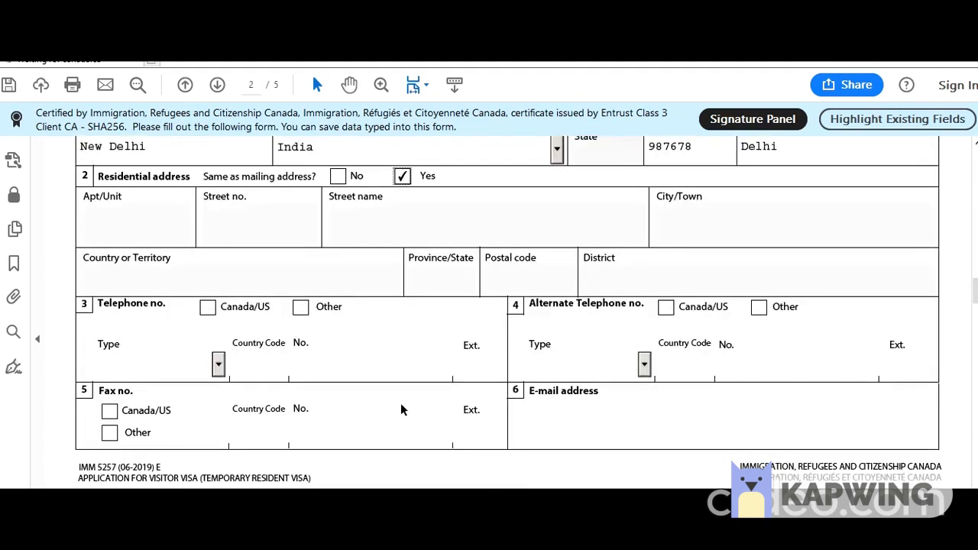
{"action": "left_click", "coordinate": [300, 308]}
{"action": "left_click", "coordinate": [220, 365]}
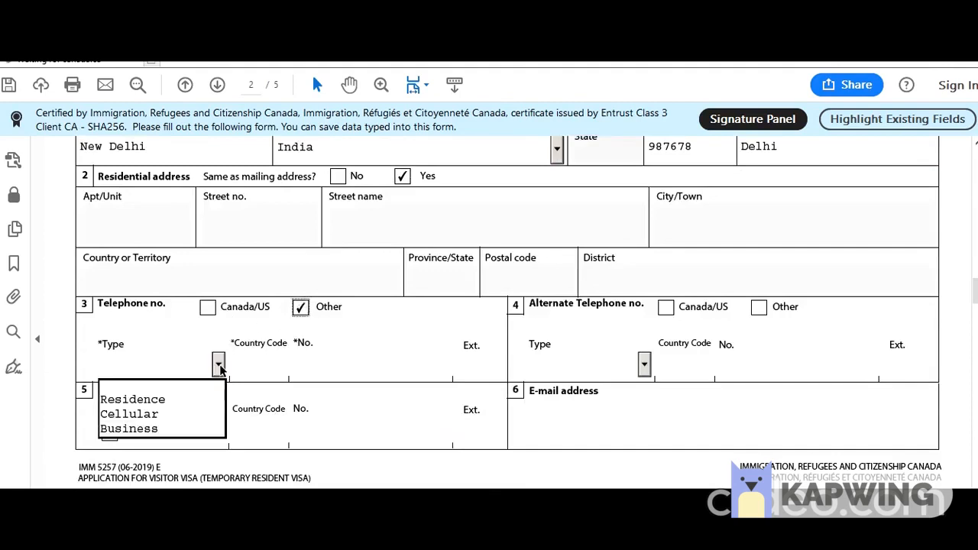
{"action": "left_click", "coordinate": [190, 397]}
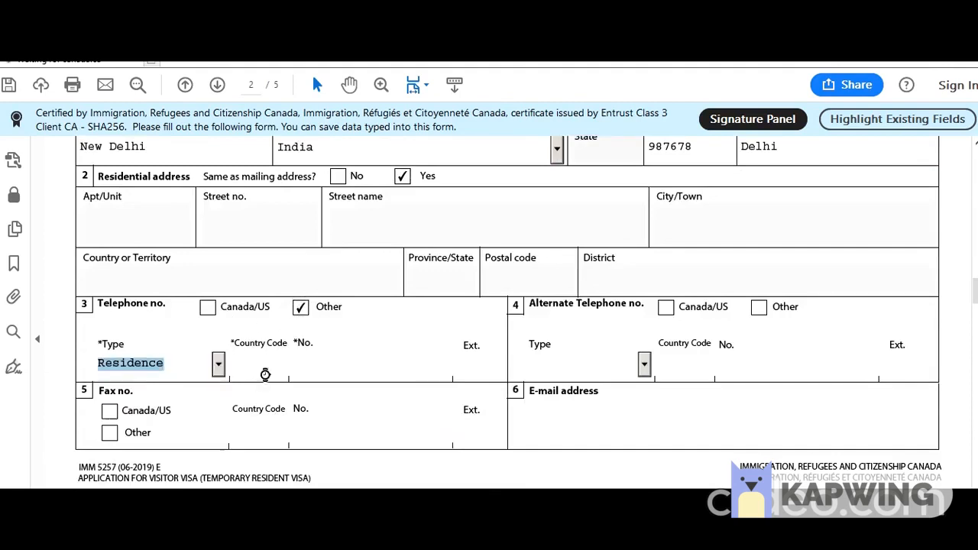
{"action": "left_click", "coordinate": [265, 370]}
{"action": "type", "text": "91"}
{"action": "key", "text": "Tab"}
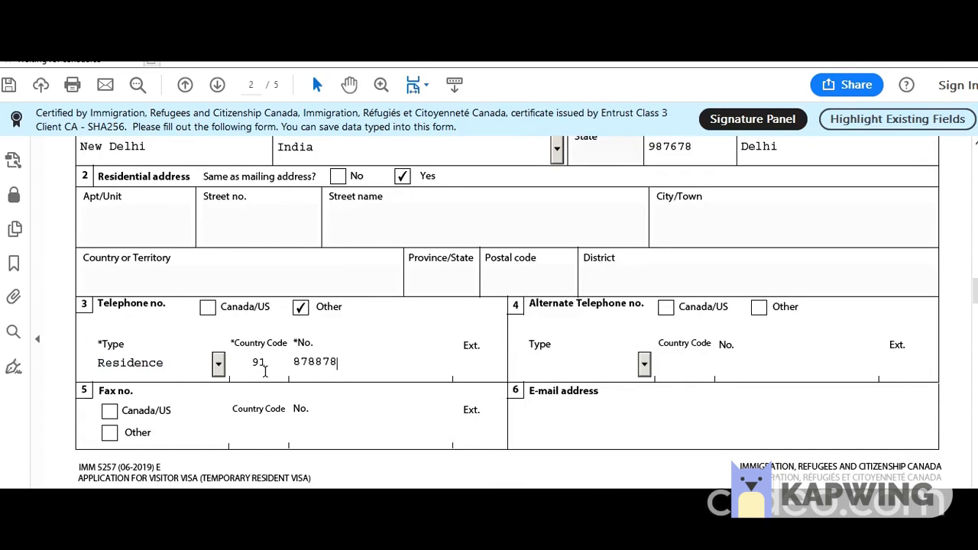
{"action": "key", "text": "BackSpace"}
{"action": "key", "text": "BackSpace"}
{"action": "key", "text": "BackSpace"}
{"action": "key", "text": "BackSpace"}
{"action": "key", "text": "BackSpace"}
{"action": "type", "text": "88888888"}
Set the alternate phone to Other, type Residence, country code 91, and enter its number.
{"action": "left_click", "coordinate": [759, 309]}
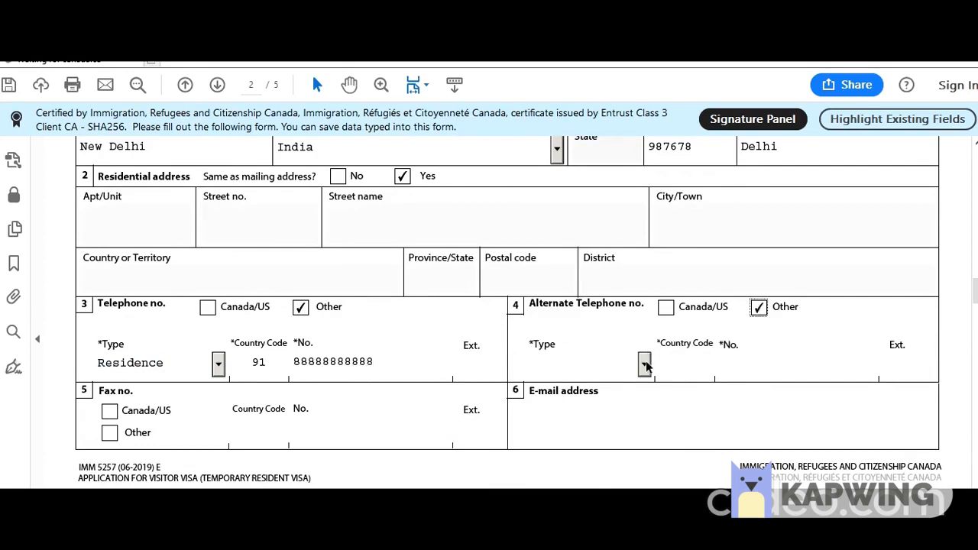
{"action": "left_click", "coordinate": [645, 364]}
{"action": "left_click", "coordinate": [607, 399]}
{"action": "left_click", "coordinate": [669, 368]}
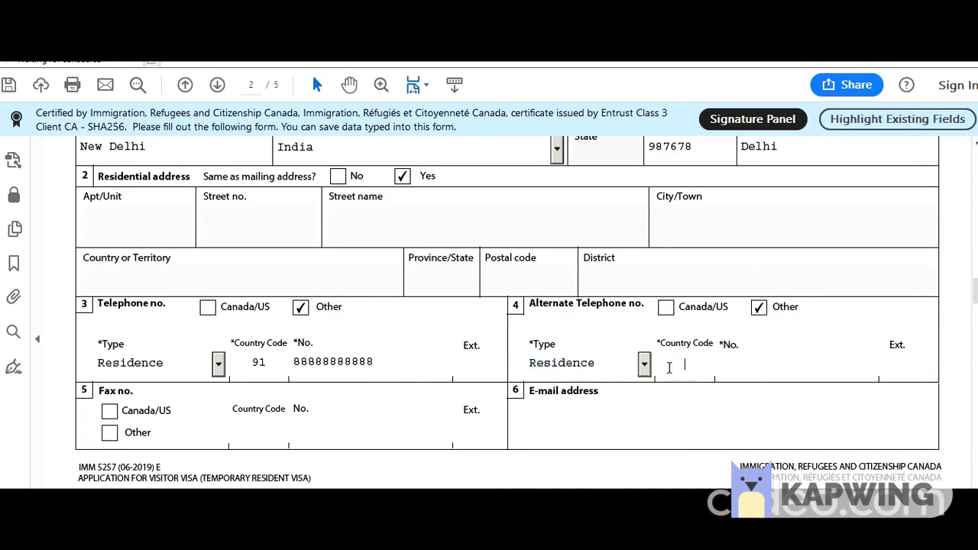
{"action": "type", "text": "91"}
{"action": "key", "text": "Tab"}
{"action": "type", "text": "9999999999"}
Enter the applicant's e-mail address.
{"action": "left_click", "coordinate": [559, 417]}
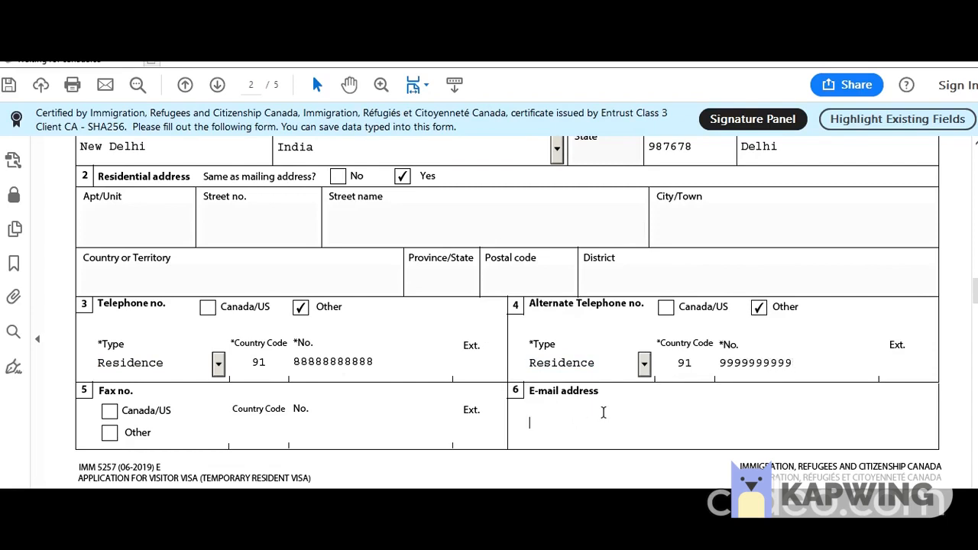
{"action": "scroll", "coordinate": [497, 466], "scroll_direction": "down", "scroll_amount": 3}
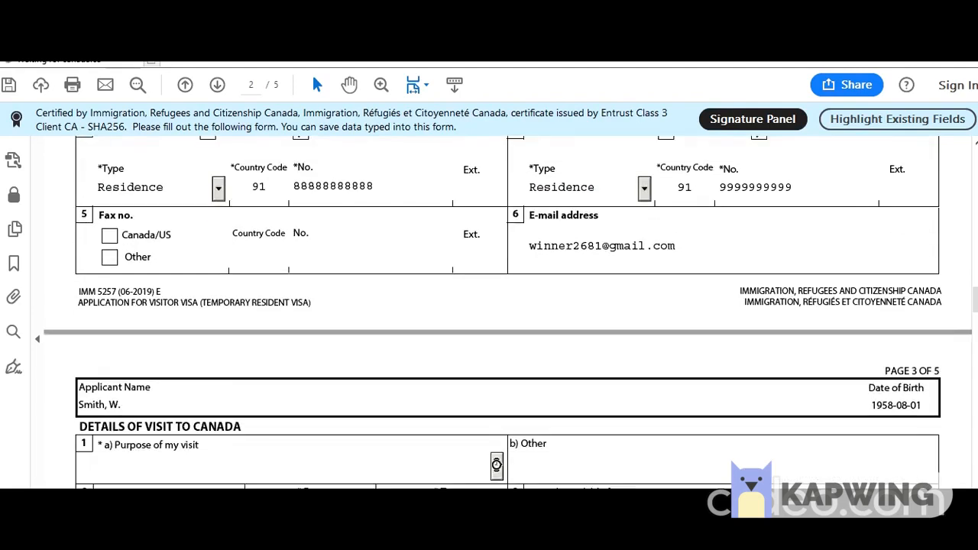
Choose 'Super Visa: For Parents or Grandparents' as the purpose of visit.
{"action": "scroll", "coordinate": [467, 458], "scroll_direction": "down", "scroll_amount": 2}
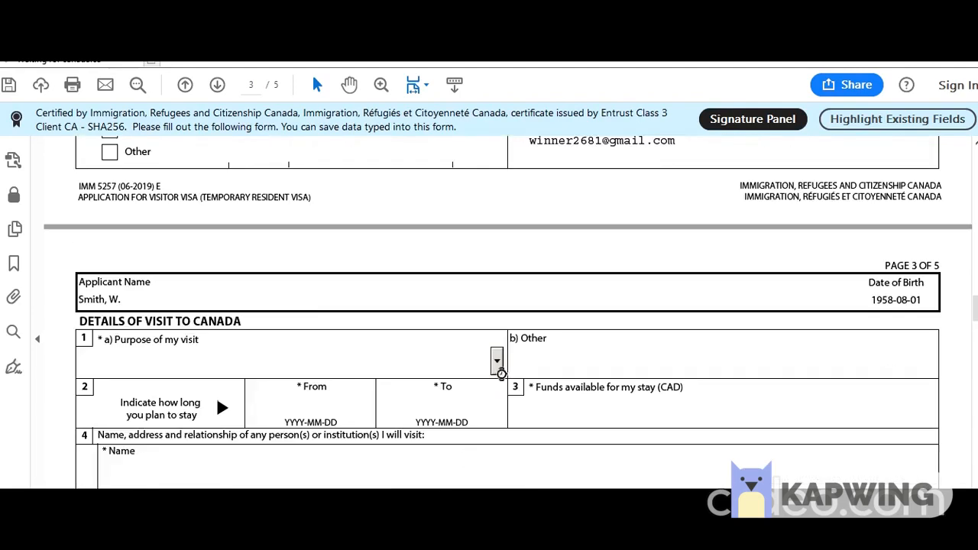
{"action": "left_click", "coordinate": [496, 362]}
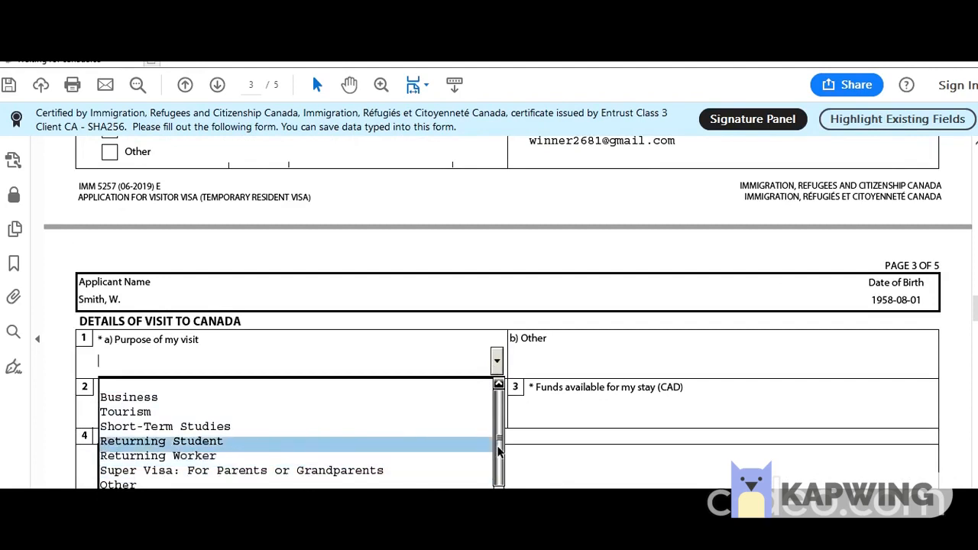
{"action": "left_click_drag", "start_coordinate": [498, 459], "coordinate": [498, 472]}
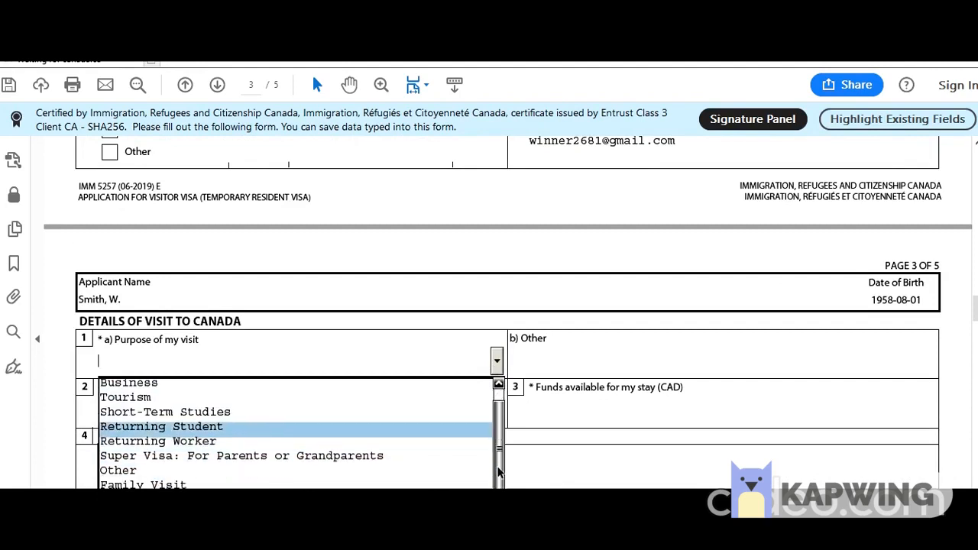
{"action": "left_click", "coordinate": [338, 456]}
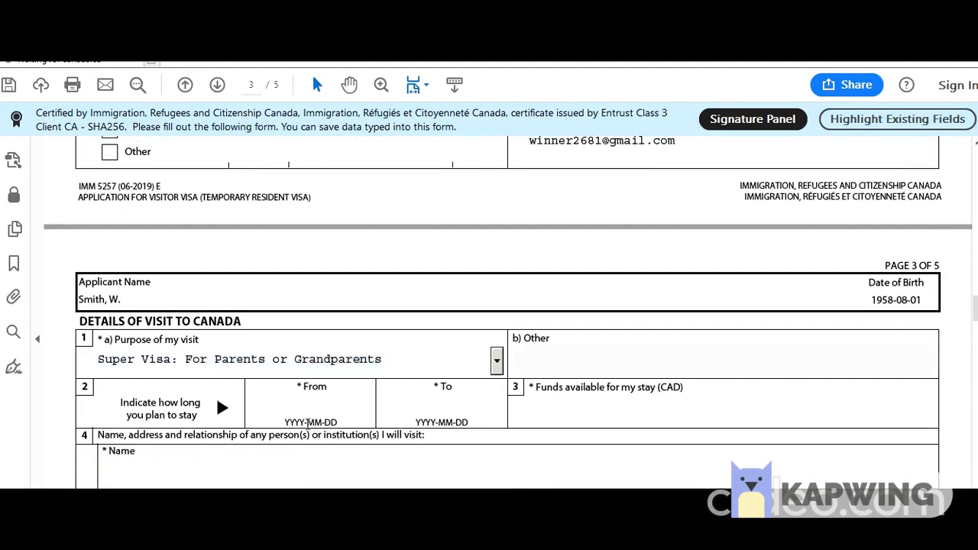
{"action": "scroll", "coordinate": [237, 412], "scroll_direction": "down", "scroll_amount": 2}
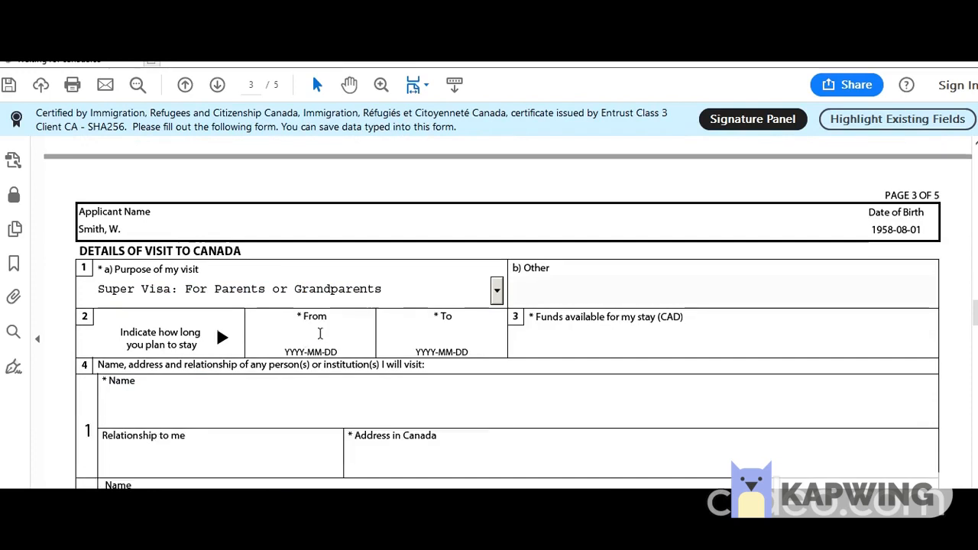
Set the stay's From date to 30 November 2019 with the calendar picker.
{"action": "left_click", "coordinate": [381, 344]}
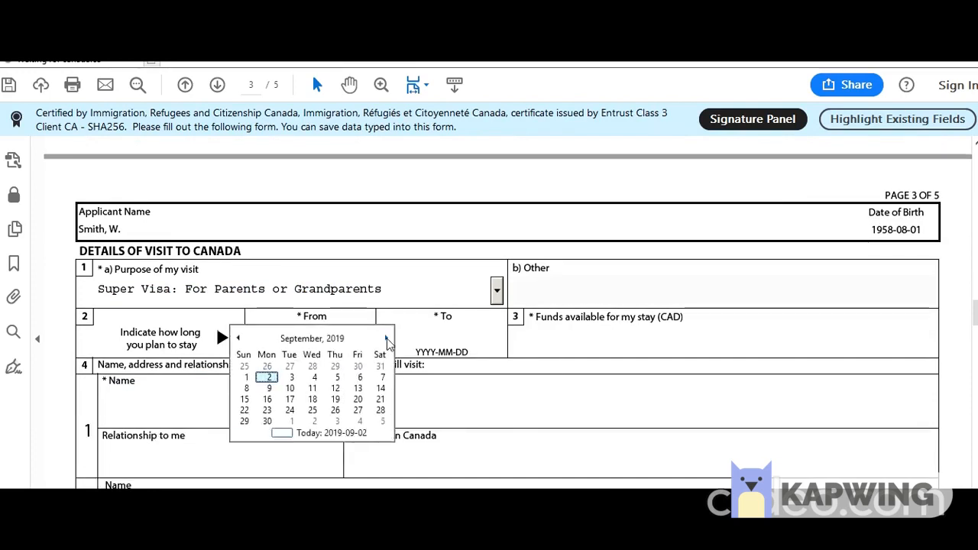
{"action": "left_click", "coordinate": [387, 338]}
{"action": "left_click", "coordinate": [386, 338]}
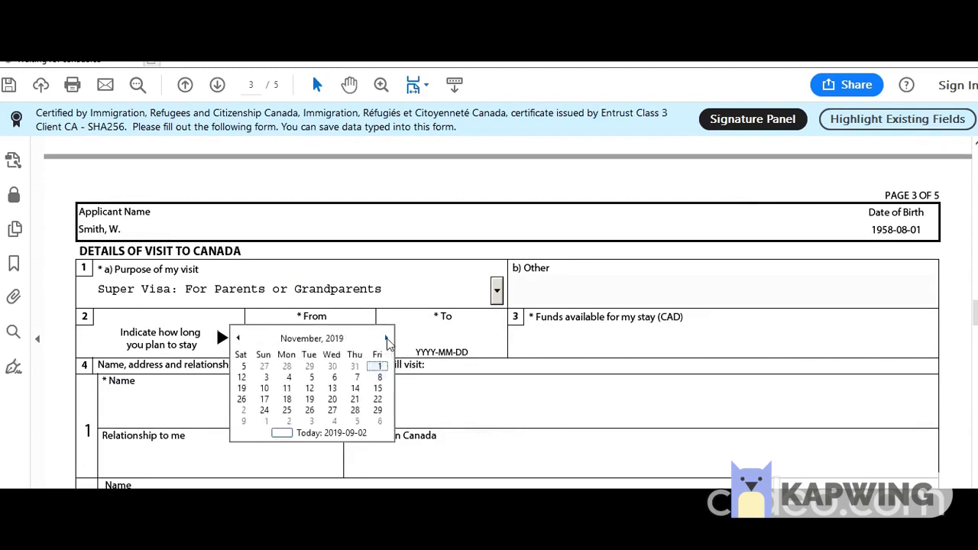
{"action": "left_click", "coordinate": [381, 409]}
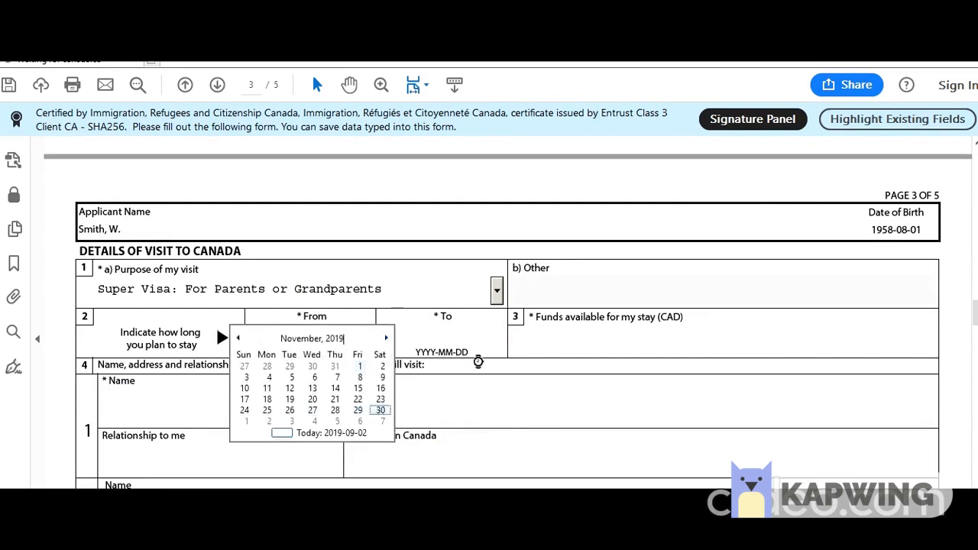
Set the stay's To date to 10 October 2021 with the calendar picker.
{"action": "left_click", "coordinate": [467, 336]}
{"action": "left_click", "coordinate": [511, 339]}
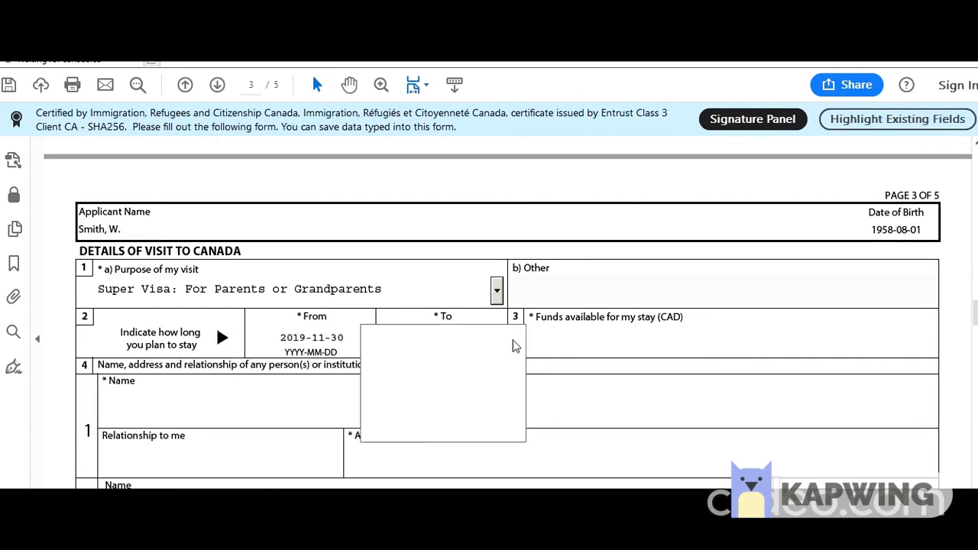
{"action": "left_click", "coordinate": [487, 339]}
{"action": "double_click", "coordinate": [509, 340]}
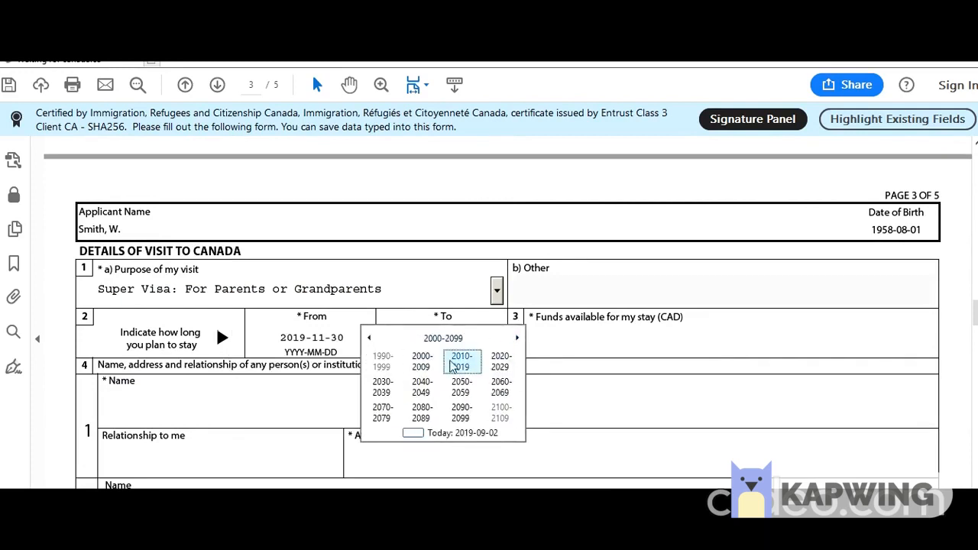
{"action": "left_click", "coordinate": [494, 365]}
{"action": "left_click", "coordinate": [474, 362]}
{"action": "left_click", "coordinate": [423, 418]}
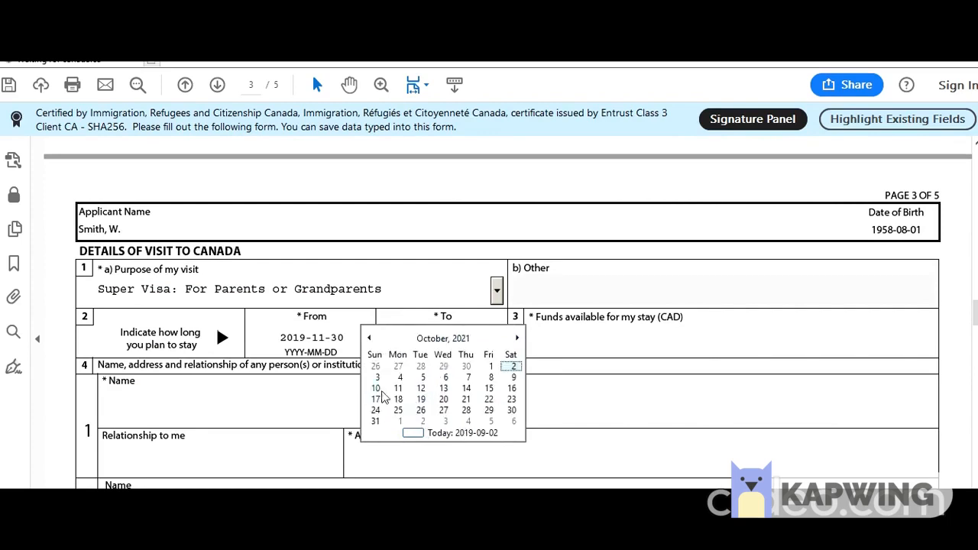
{"action": "left_click", "coordinate": [375, 388]}
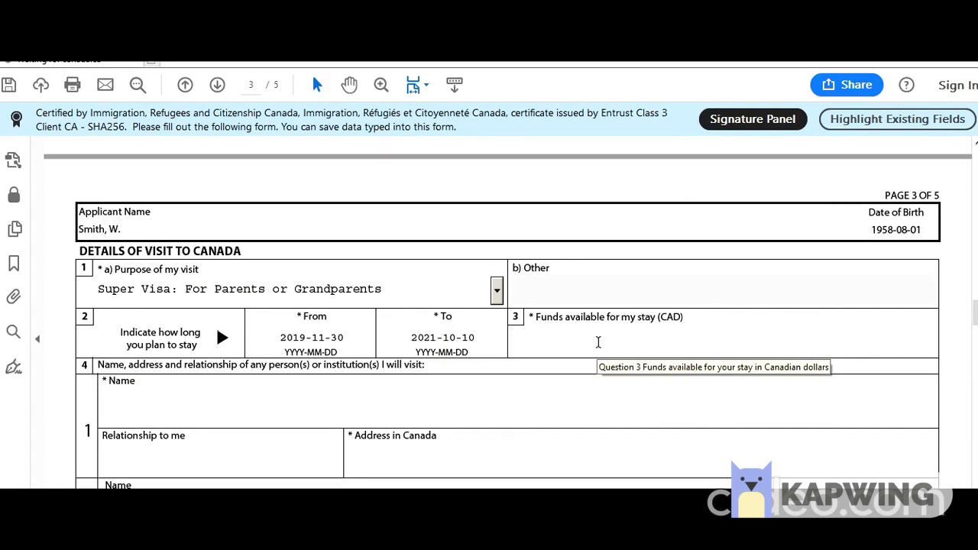
{"action": "left_click", "coordinate": [598, 343]}
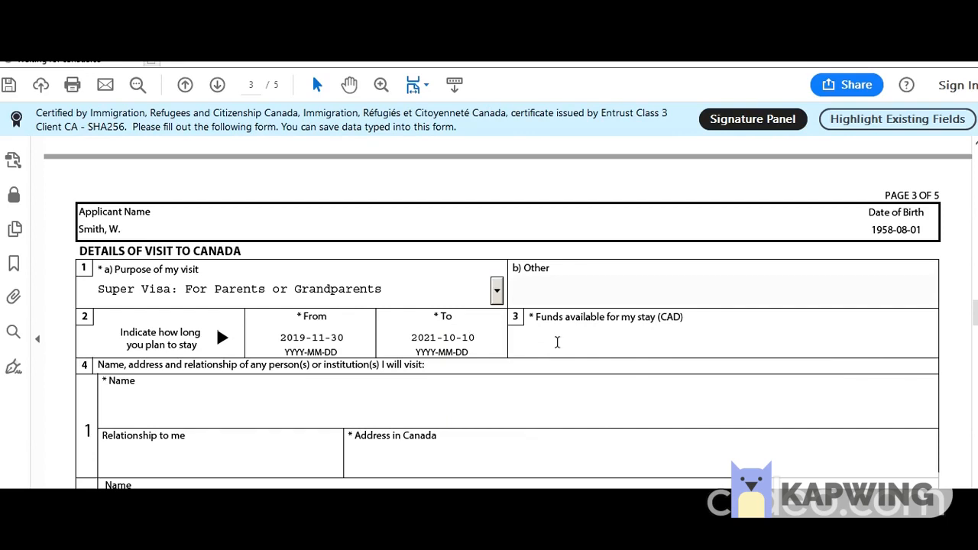
Enter 100000 as funds available and type the name of the person being visited.
{"action": "type", "text": "1000"}
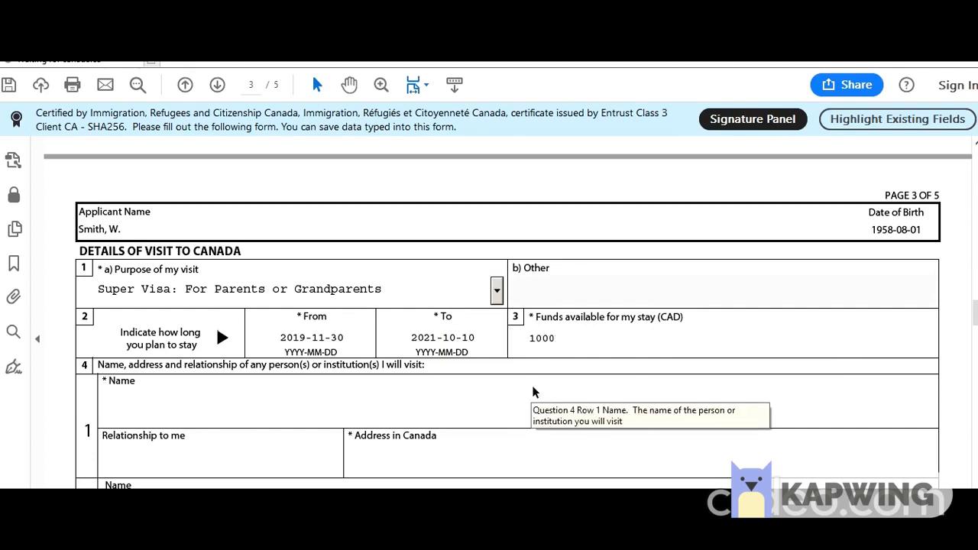
{"action": "type", "text": "00"}
{"action": "left_click", "coordinate": [525, 388]}
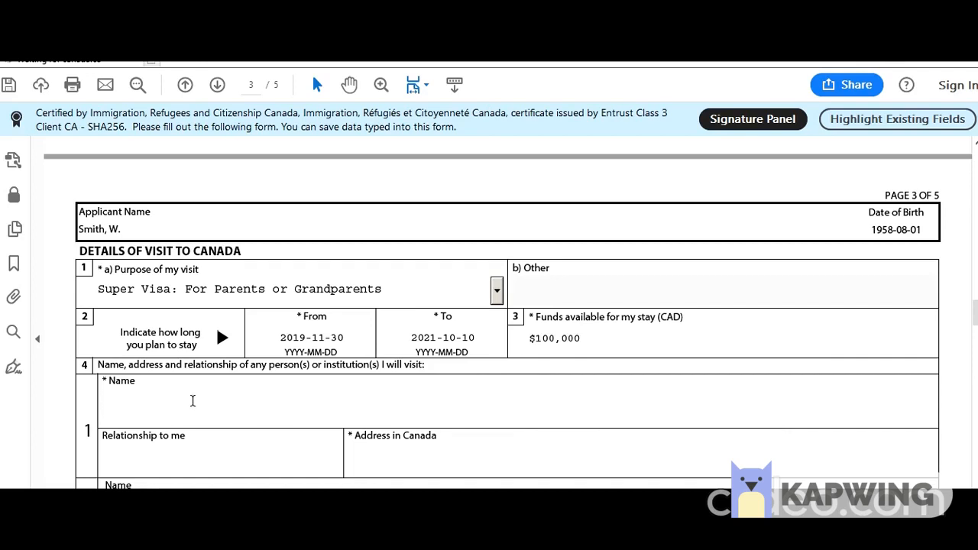
{"action": "type", "text": "John Smith"}
Set the relationship to Child and enter their Toronto address, correcting the postal code.
{"action": "key", "text": "Tab"}
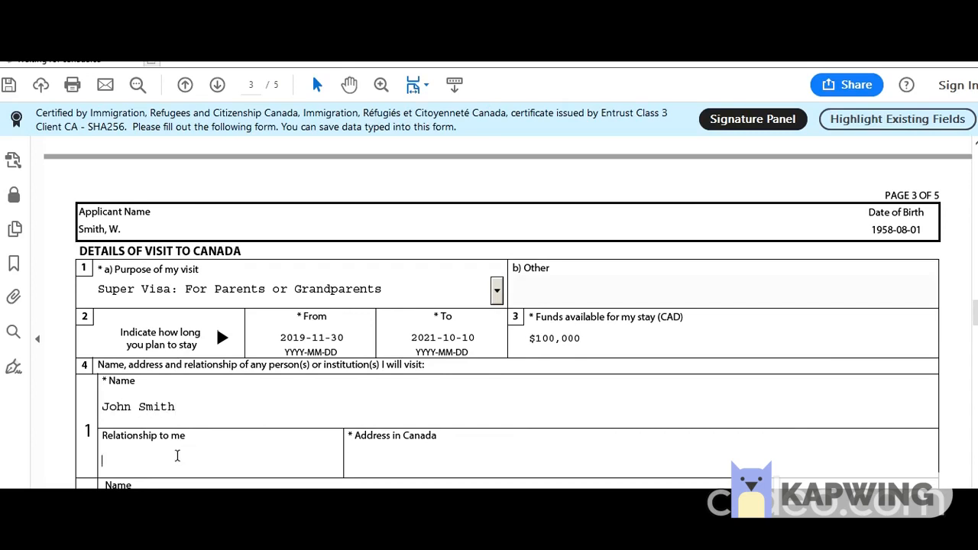
{"action": "type", "text": "Child"}
{"action": "key", "text": "Tab"}
{"action": "type", "text": "1 Toronto ST "}
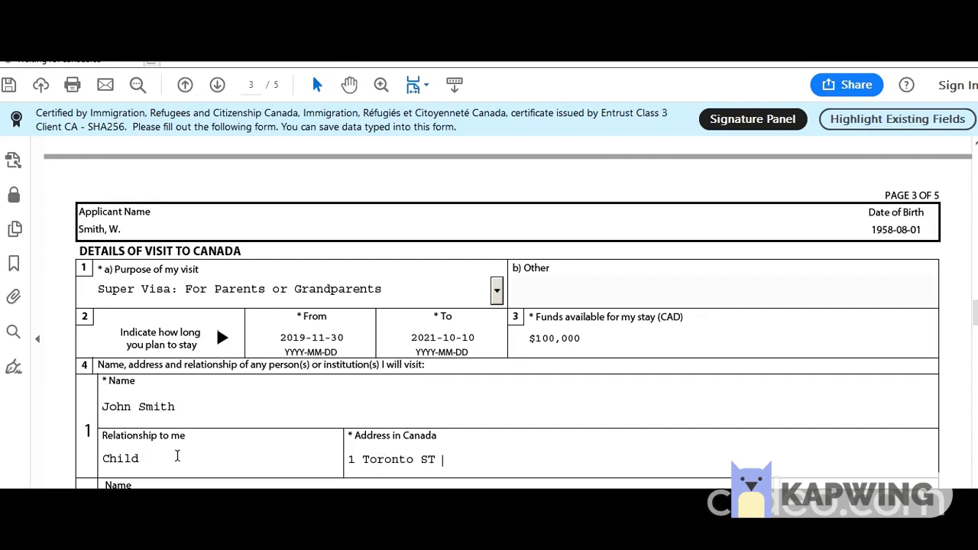
{"action": "type", "text": ", ON"}
{"action": "type", "text": " M8y&u"}
{"action": "type", "text": "T"}
{"action": "key", "text": "BackSpace"}
{"action": "key", "text": "BackSpace"}
{"action": "key", "text": "BackSpace"}
{"action": "type", "text": "Y7G6"}
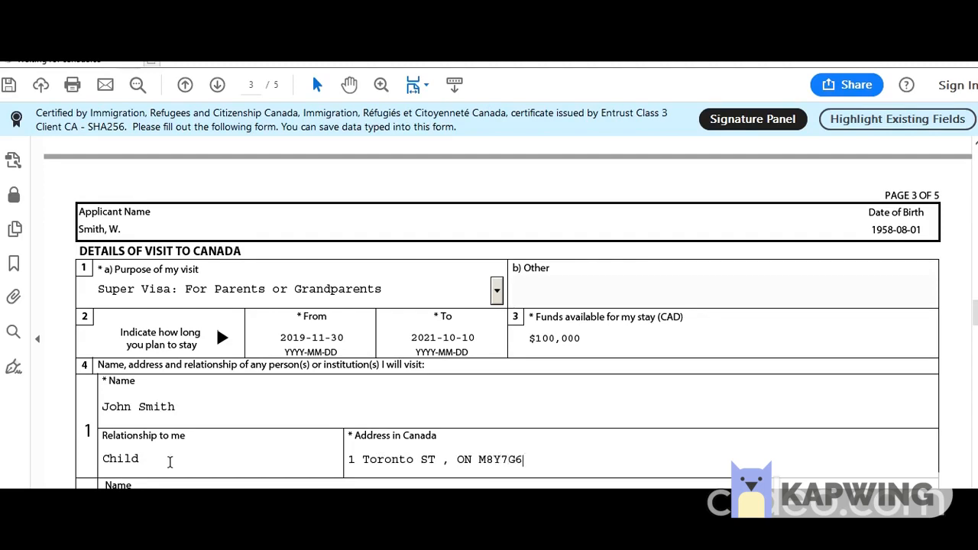
{"action": "scroll", "coordinate": [169, 461], "scroll_direction": "down", "scroll_amount": 5}
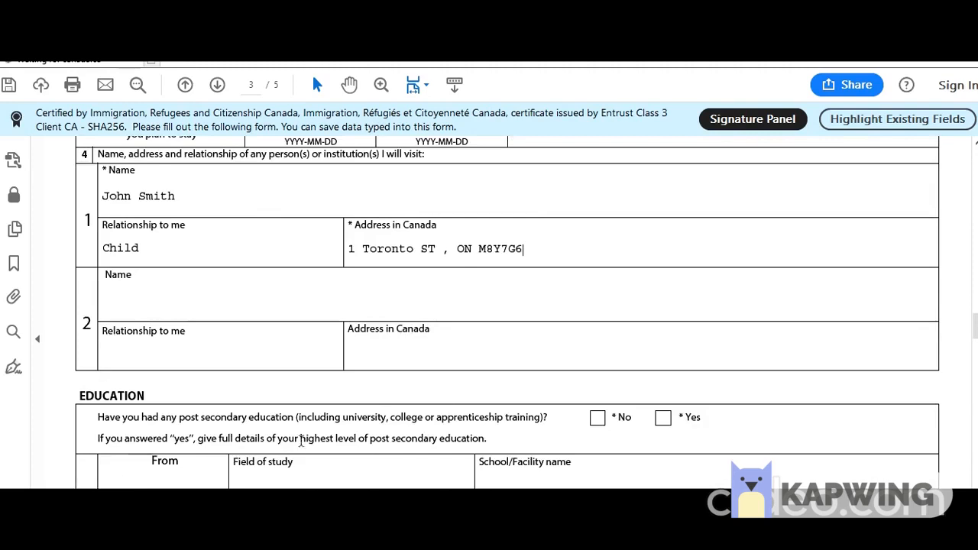
Answer Yes to post-secondary education, with studies from 1976-06 to 1980-06.
{"action": "left_click", "coordinate": [662, 418]}
{"action": "scroll", "coordinate": [479, 448], "scroll_direction": "down", "scroll_amount": 3}
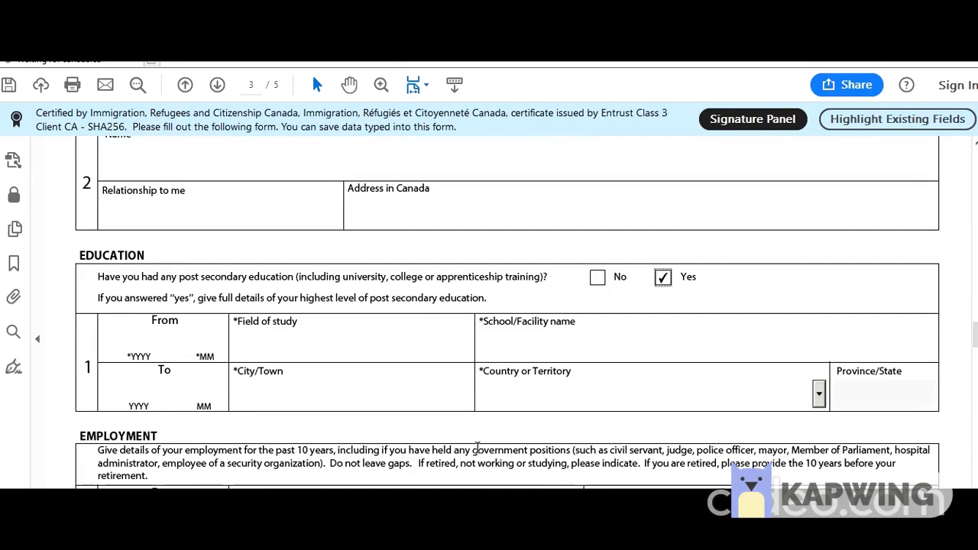
{"action": "left_click", "coordinate": [149, 345]}
{"action": "type", "text": "1976 06"}
{"action": "left_click", "coordinate": [134, 390]}
{"action": "type", "text": "198006"}
Enter 'Bachelors of Business Admin' as field of study at New Delhi Business School.
{"action": "left_click", "coordinate": [314, 347]}
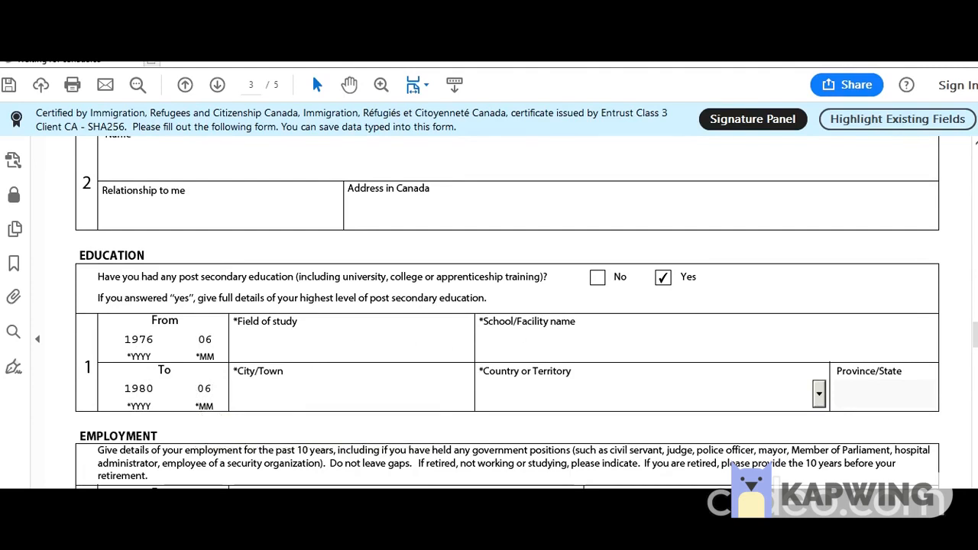
{"action": "type", "text": "Bachelors of Busine"}
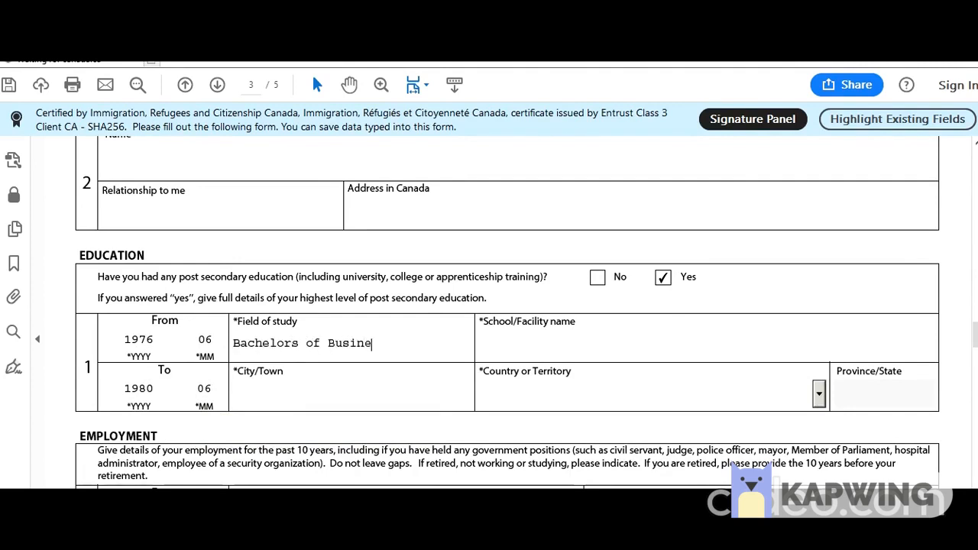
{"action": "type", "text": "ss Adminis"}
{"action": "key", "text": "BackSpace"}
{"action": "key", "text": "BackSpace"}
{"action": "left_click", "coordinate": [579, 336]}
{"action": "type", "text": "New Delhi Business Svhool"}
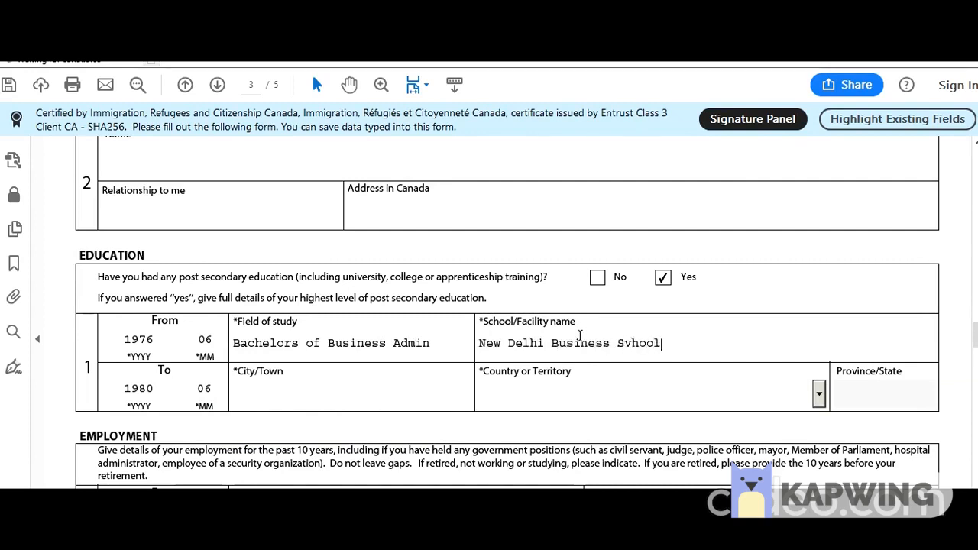
{"action": "key", "text": "Left"}
{"action": "key", "text": "Left"}
{"action": "key", "text": "Left"}
{"action": "key", "text": "Left"}
{"action": "key", "text": "BackSpace"}
{"action": "type", "text": "c"}
Set the city of study to New Delhi and the country to India.
{"action": "left_click", "coordinate": [289, 400]}
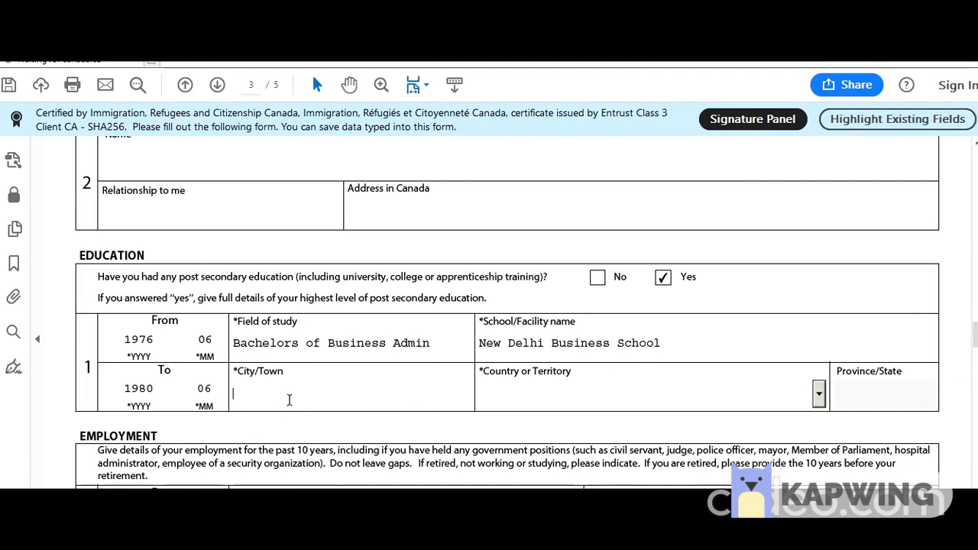
{"action": "type", "text": "New Delhi"}
{"action": "left_click", "coordinate": [768, 394]}
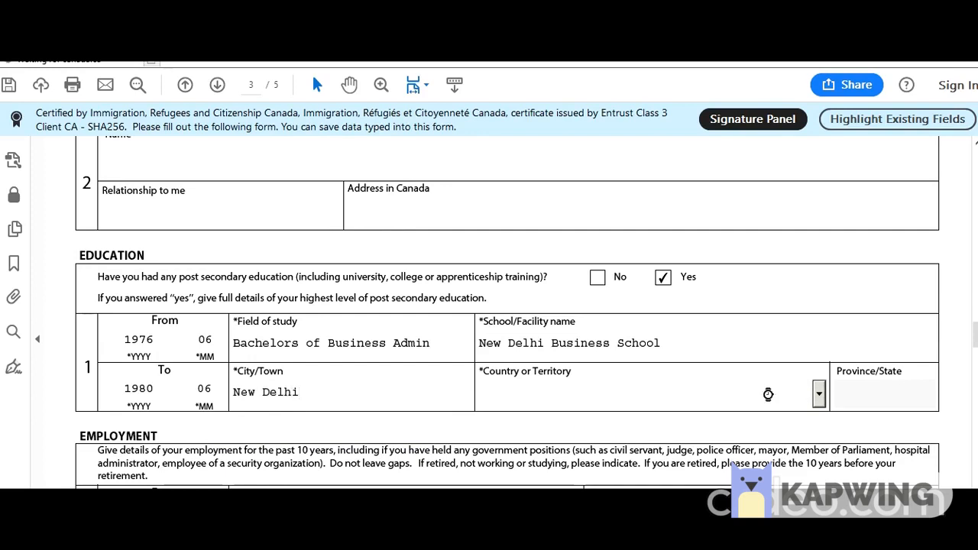
{"action": "type", "text": "in"}
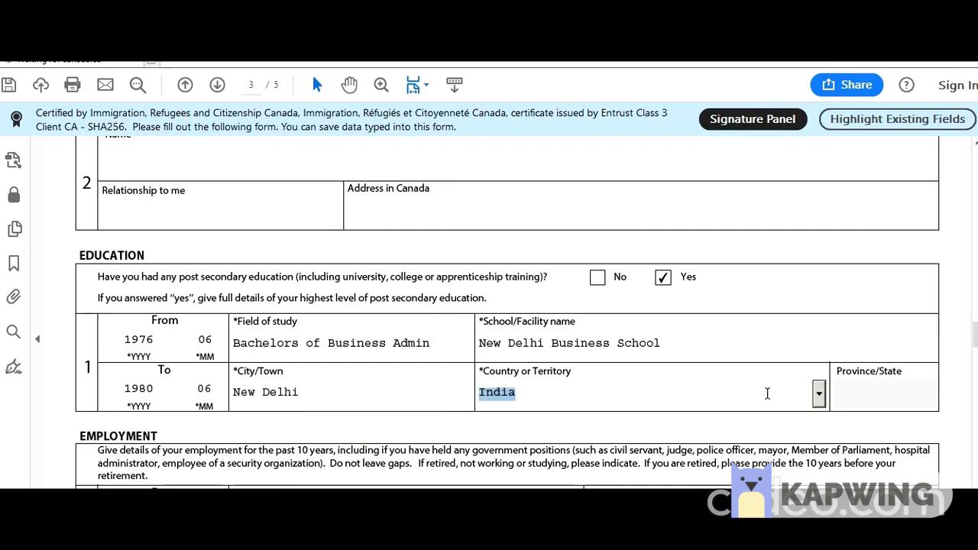
{"action": "scroll", "coordinate": [553, 334], "scroll_direction": "down", "scroll_amount": 5}
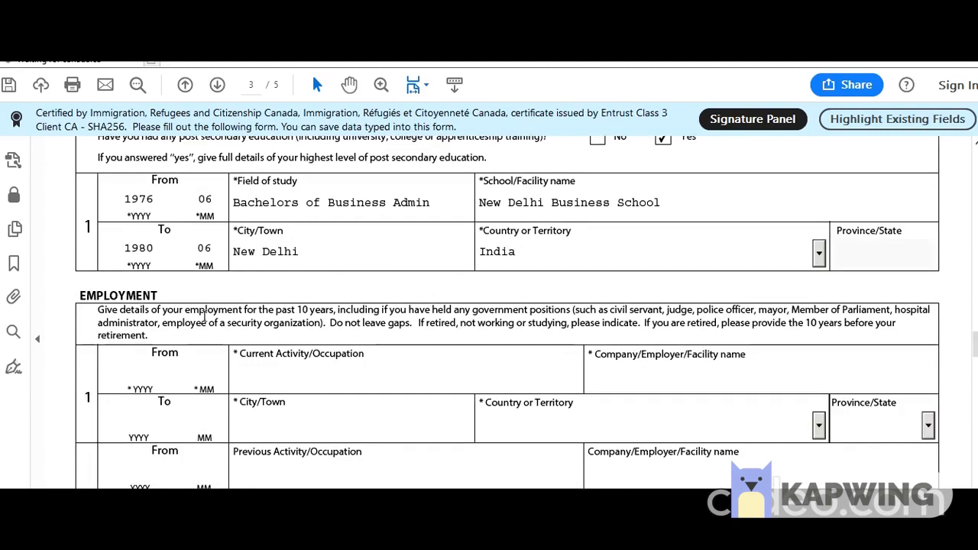
Enter an employment start date of 1980-07 and occupation Rice Trading.
{"action": "left_click", "coordinate": [134, 374]}
{"action": "type", "text": "1"}
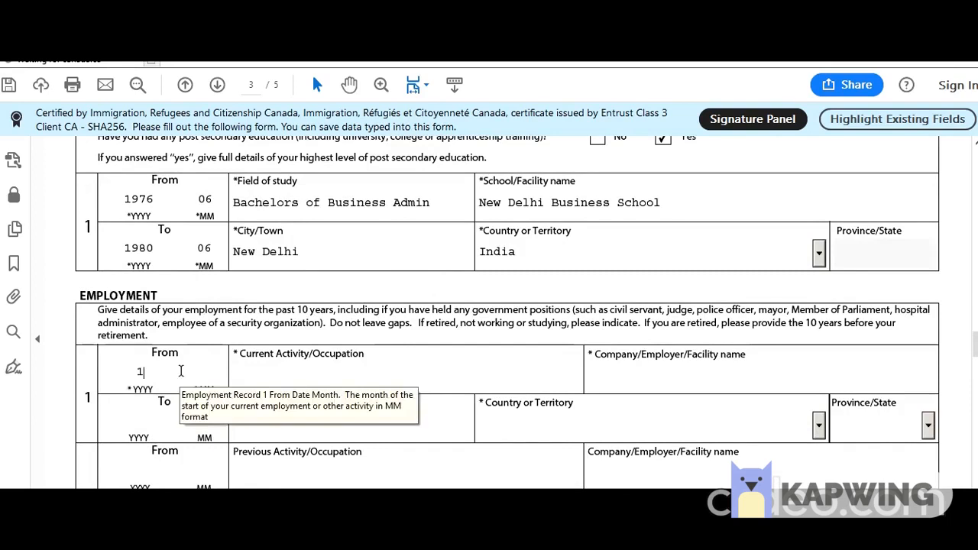
{"action": "type", "text": "980"}
{"action": "key", "text": "Tab"}
{"action": "type", "text": "07"}
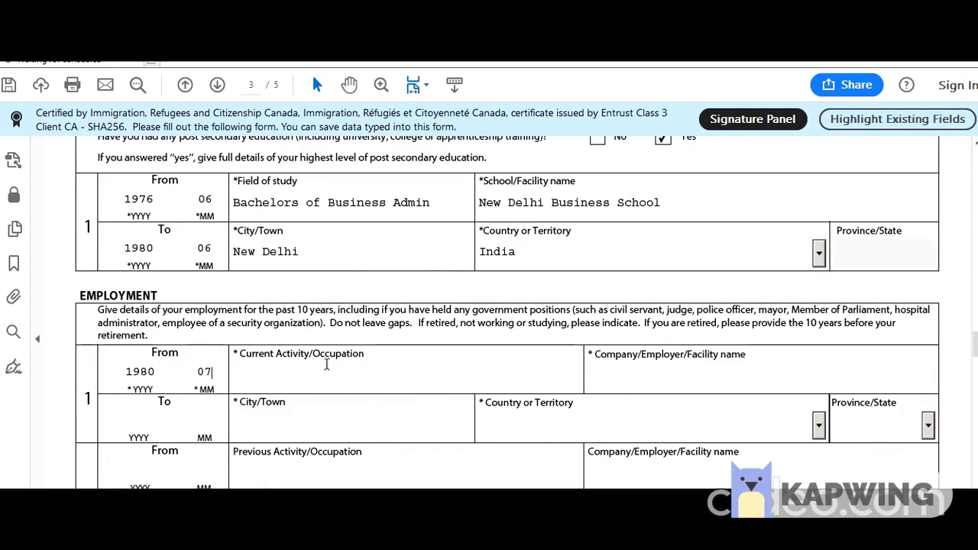
{"action": "left_click", "coordinate": [372, 368]}
{"action": "type", "text": "Rice Trading"}
Set the employer to Smith Exports in New Delhi, India.
{"action": "left_click", "coordinate": [693, 374]}
{"action": "type", "text": "SMith"}
{"action": "key", "text": "BackSpace"}
{"action": "key", "text": "BackSpace"}
{"action": "key", "text": "BackSpace"}
{"action": "key", "text": "BackSpace"}
{"action": "type", "text": "mith Export"}
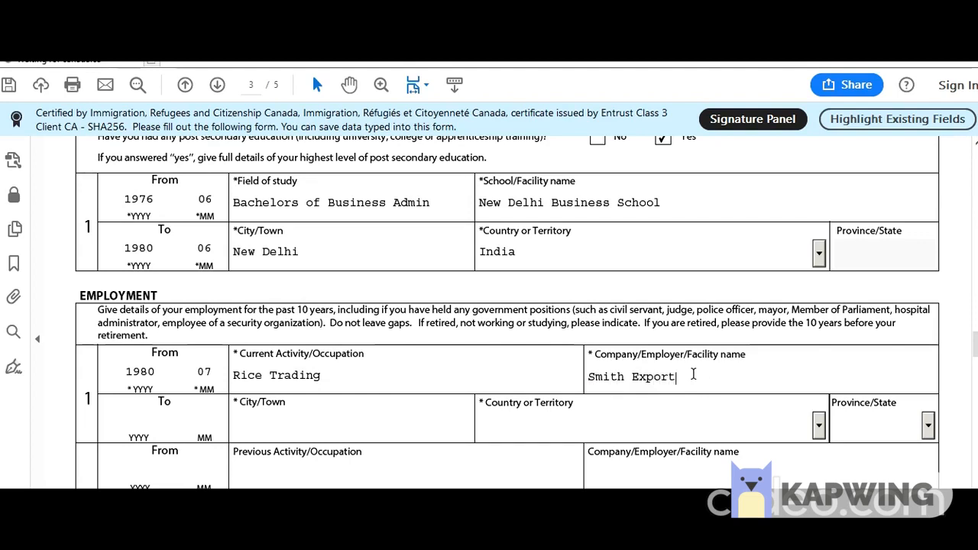
{"action": "type", "text": "s"}
{"action": "left_click", "coordinate": [375, 434]}
{"action": "type", "text": "Ne"}
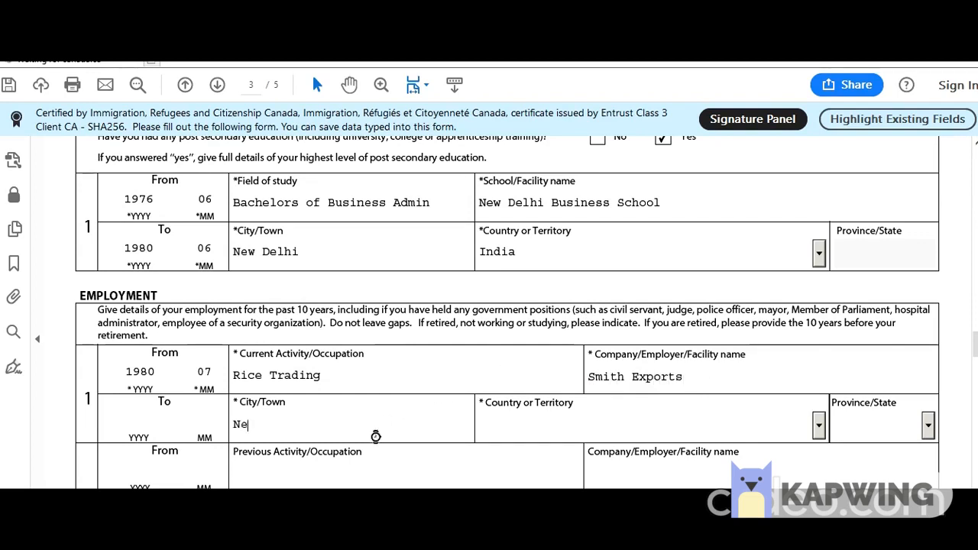
{"action": "type", "text": "w Delhi"}
{"action": "key", "text": "Tab"}
{"action": "key", "text": "i"}
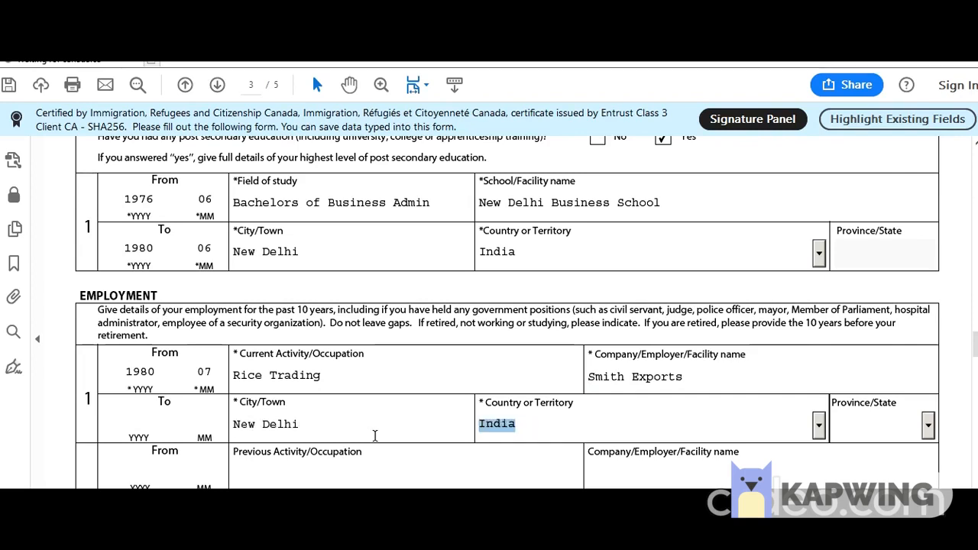
{"action": "key", "text": "Tab"}
{"action": "scroll", "coordinate": [376, 428], "scroll_direction": "down", "scroll_amount": 10}
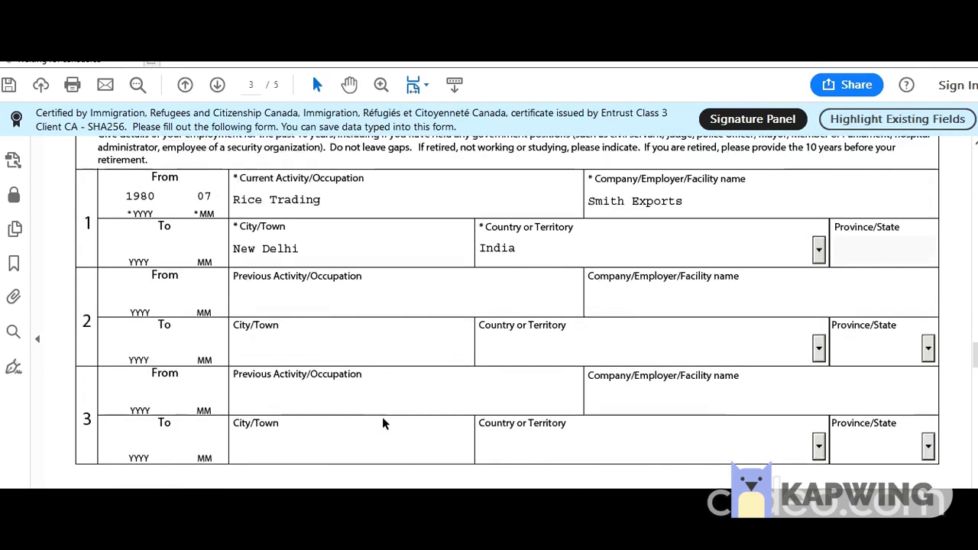
Answer No to background questions 1a, 1b, 2a, 2b and 2c.
{"action": "scroll", "coordinate": [378, 424], "scroll_direction": "down", "scroll_amount": 3}
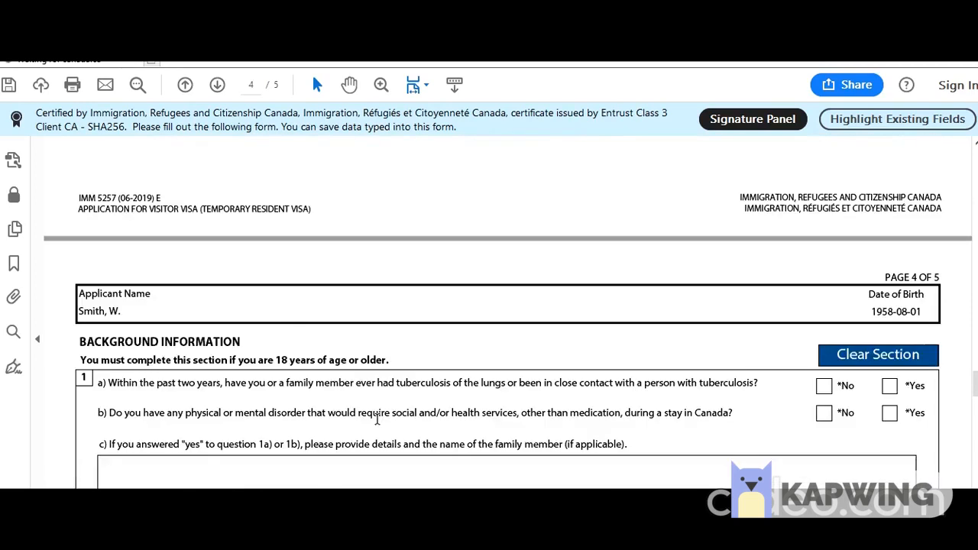
{"action": "scroll", "coordinate": [378, 414], "scroll_direction": "up", "scroll_amount": 5}
{"action": "scroll", "coordinate": [378, 238], "scroll_direction": "down", "scroll_amount": 5}
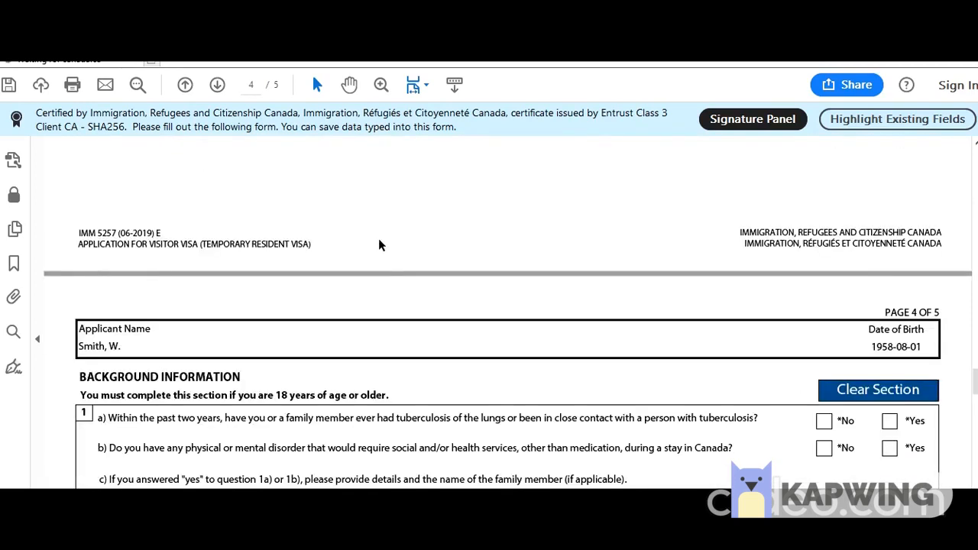
{"action": "scroll", "coordinate": [380, 244], "scroll_direction": "down", "scroll_amount": 3}
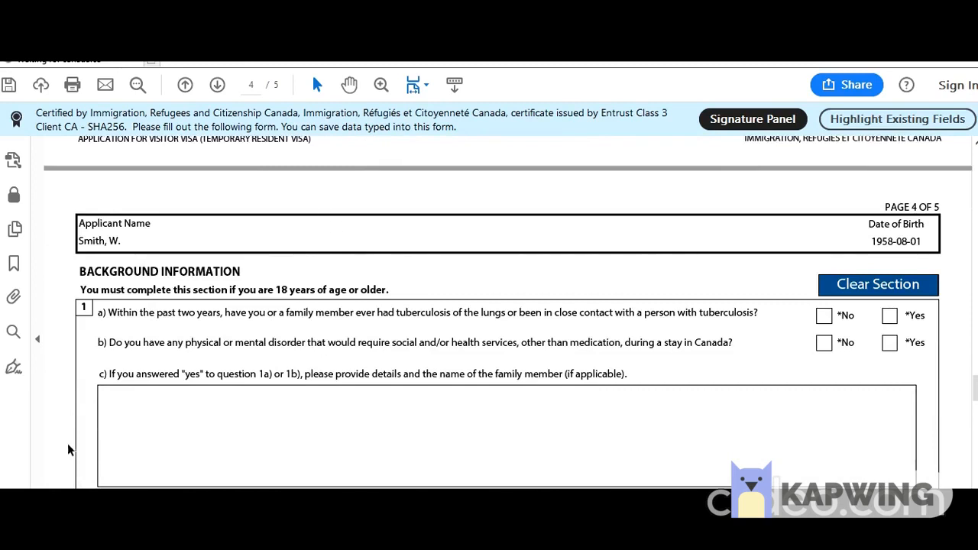
{"action": "scroll", "coordinate": [267, 353], "scroll_direction": "down", "scroll_amount": 1}
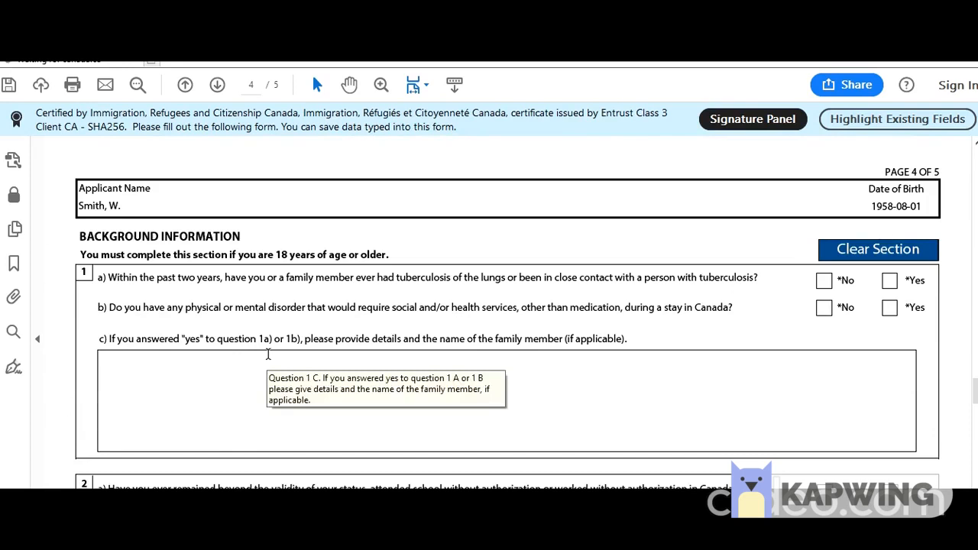
{"action": "scroll", "coordinate": [268, 353], "scroll_direction": "down", "scroll_amount": 1}
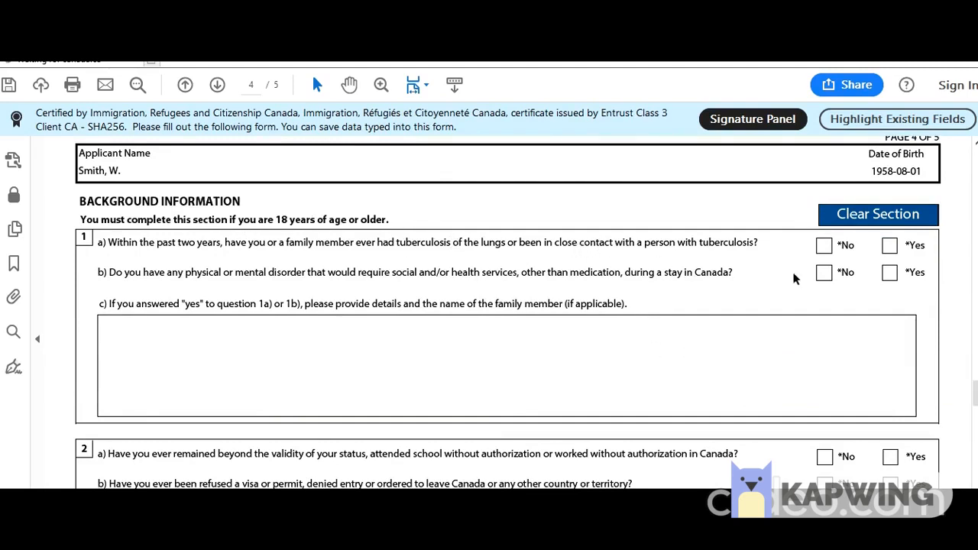
{"action": "left_click", "coordinate": [823, 245]}
{"action": "left_click", "coordinate": [823, 273]}
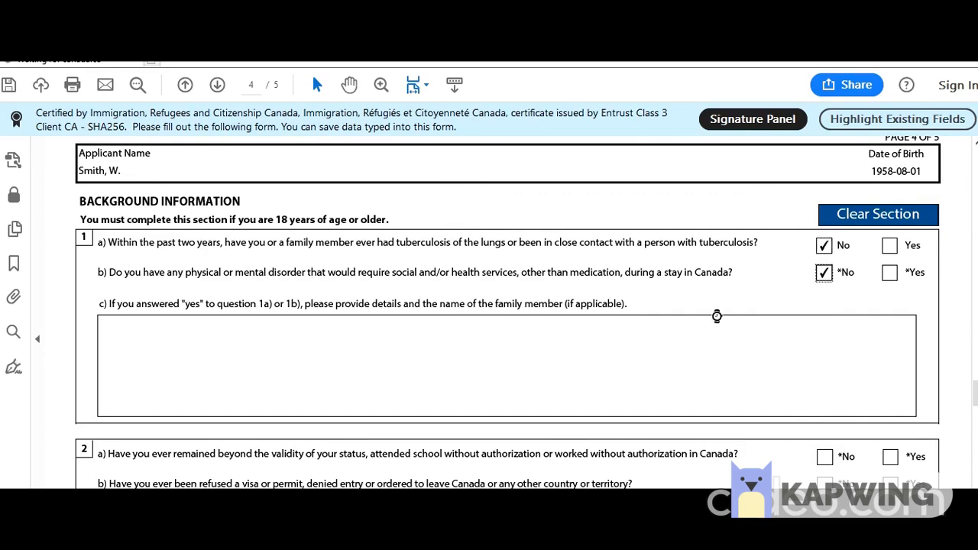
{"action": "scroll", "coordinate": [631, 336], "scroll_direction": "down", "scroll_amount": 3}
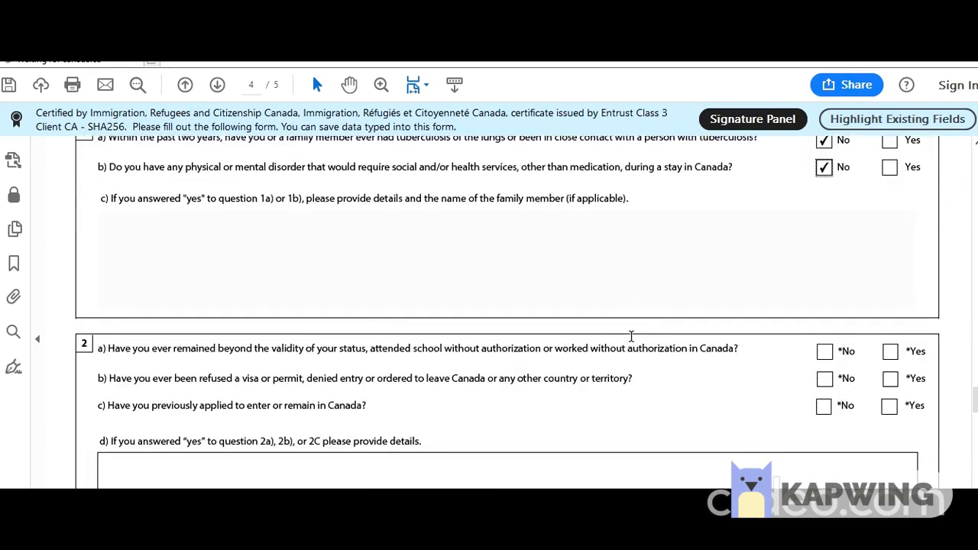
{"action": "scroll", "coordinate": [631, 337], "scroll_direction": "down", "scroll_amount": 2}
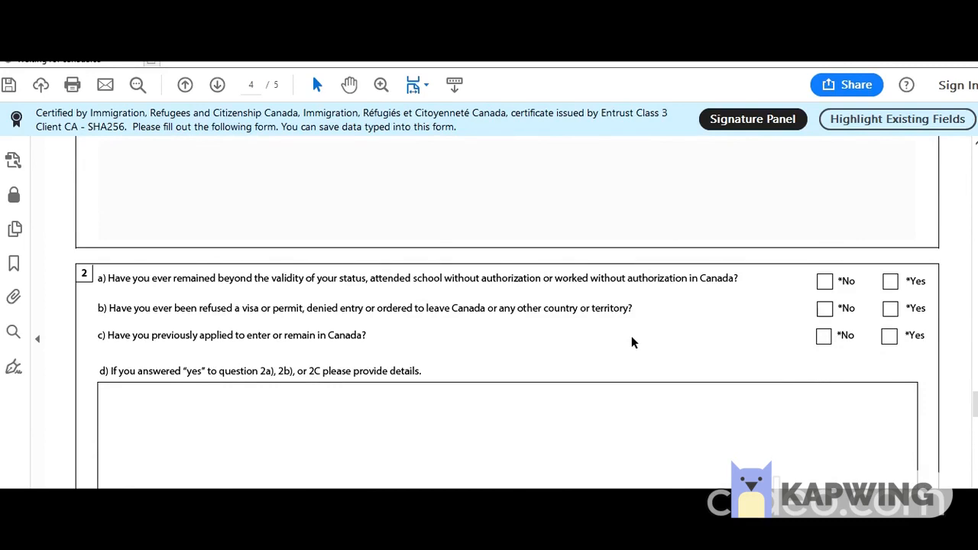
{"action": "scroll", "coordinate": [631, 342], "scroll_direction": "down", "scroll_amount": 1}
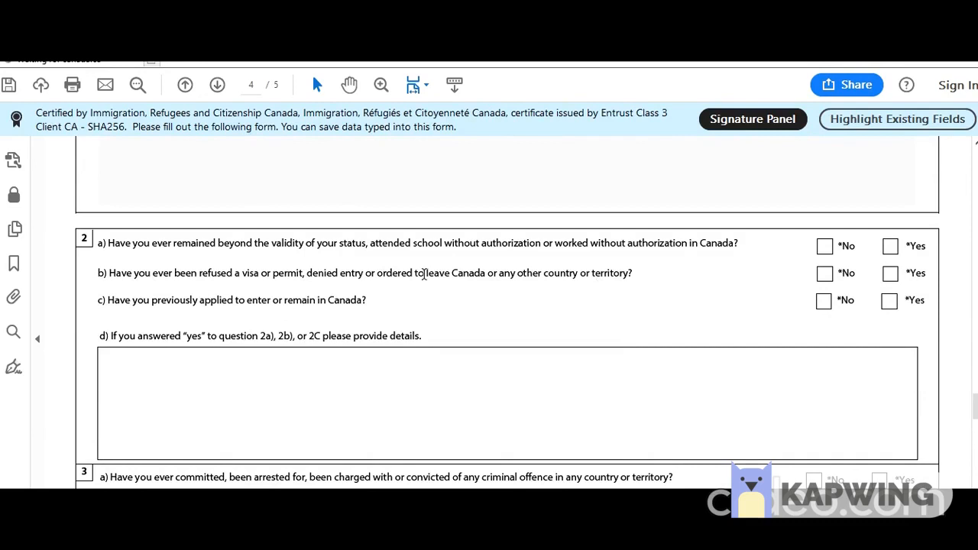
{"action": "left_click", "coordinate": [826, 248]}
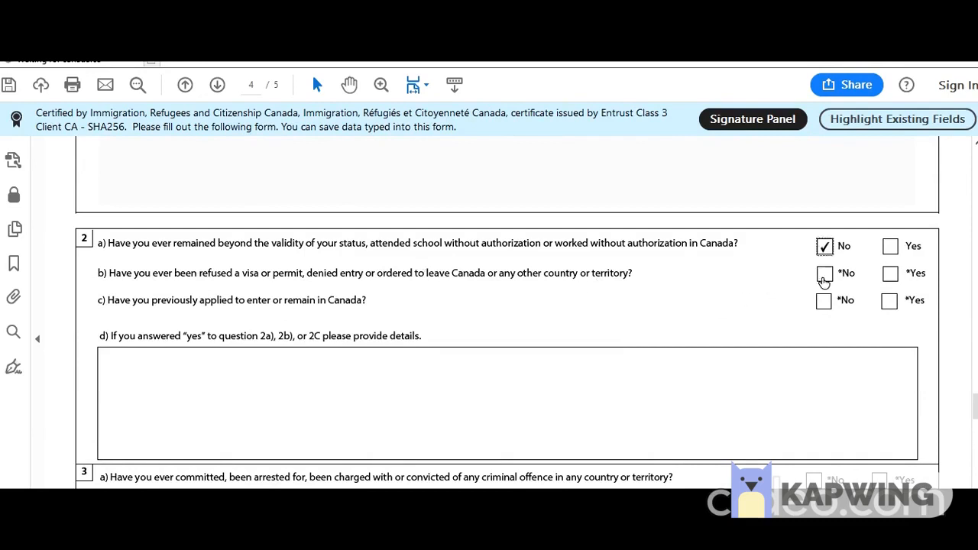
{"action": "left_click", "coordinate": [824, 275]}
{"action": "left_click", "coordinate": [823, 300]}
Answer No to background questions 3a, 4a, 5 and 6.
{"action": "scroll", "coordinate": [657, 336], "scroll_direction": "down", "scroll_amount": 2}
{"action": "scroll", "coordinate": [645, 333], "scroll_direction": "down", "scroll_amount": 3}
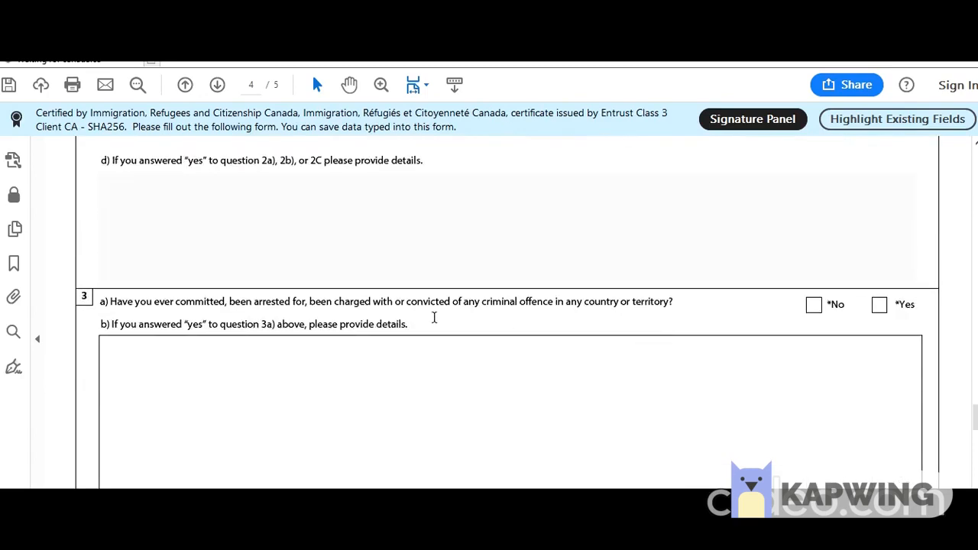
{"action": "left_click", "coordinate": [814, 307]}
{"action": "scroll", "coordinate": [573, 330], "scroll_direction": "down", "scroll_amount": 4}
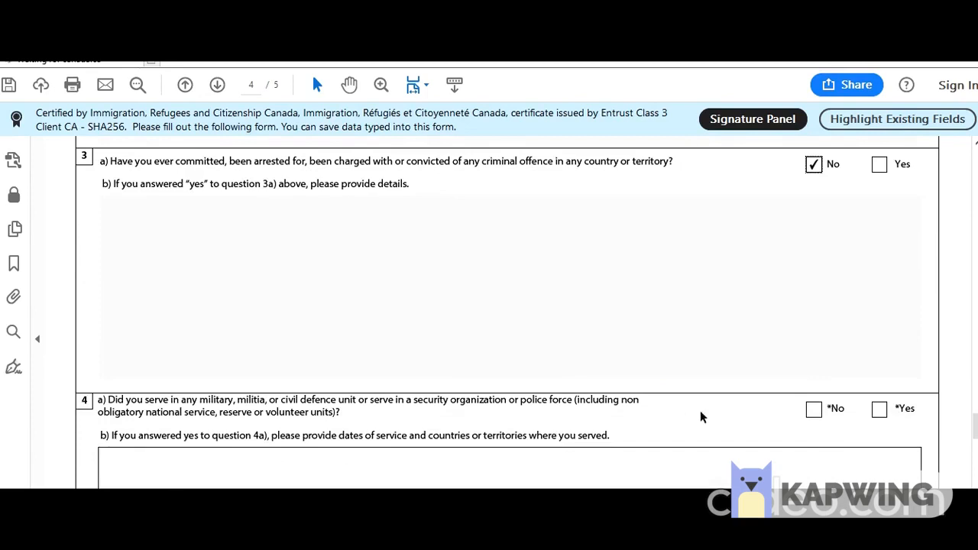
{"action": "left_click", "coordinate": [813, 410]}
{"action": "scroll", "coordinate": [519, 314], "scroll_direction": "down", "scroll_amount": 9}
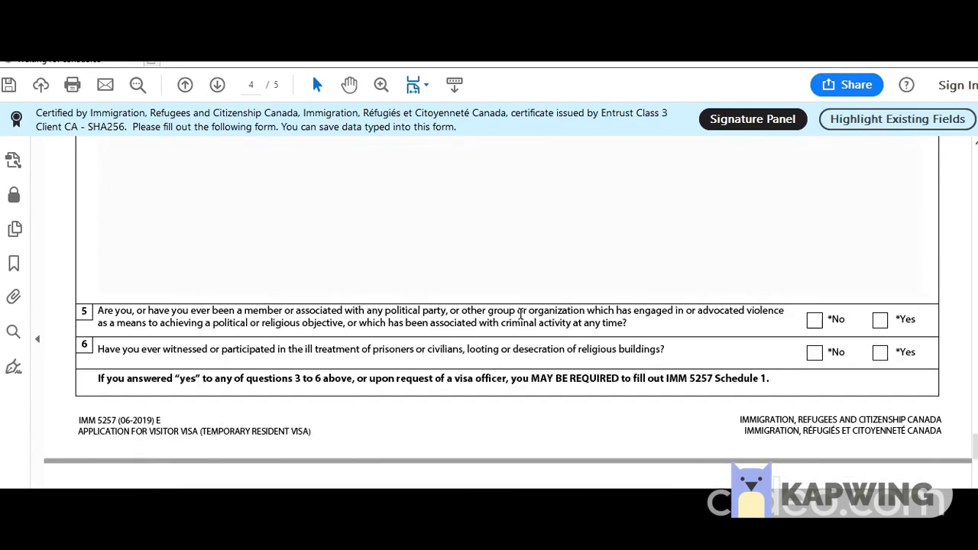
{"action": "left_click", "coordinate": [813, 320]}
{"action": "left_click", "coordinate": [814, 353]}
{"action": "scroll", "coordinate": [606, 348], "scroll_direction": "down", "scroll_amount": 5}
{"action": "scroll", "coordinate": [607, 350], "scroll_direction": "down", "scroll_amount": 2}
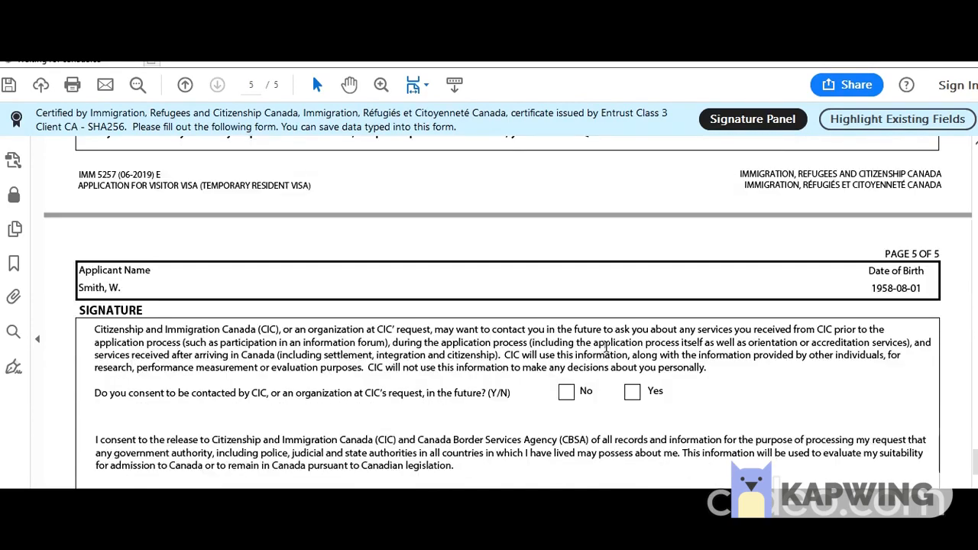
Tick Yes for CIC contact consent and pick 2 September 2019 as the signature date.
{"action": "left_click", "coordinate": [632, 392]}
{"action": "scroll", "coordinate": [496, 340], "scroll_direction": "down", "scroll_amount": 4}
{"action": "left_click", "coordinate": [864, 447]}
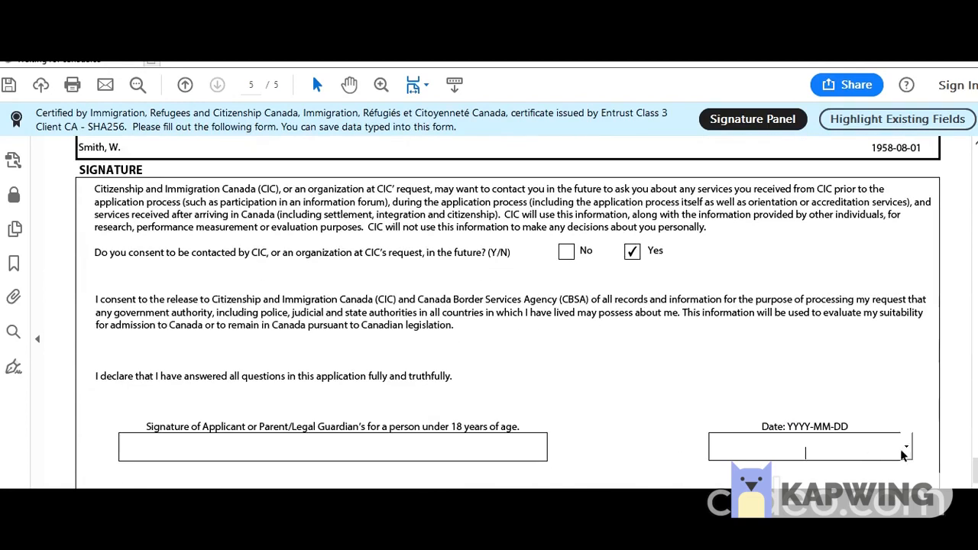
{"action": "left_click", "coordinate": [903, 447]}
{"action": "scroll", "coordinate": [775, 432], "scroll_direction": "down", "scroll_amount": 3}
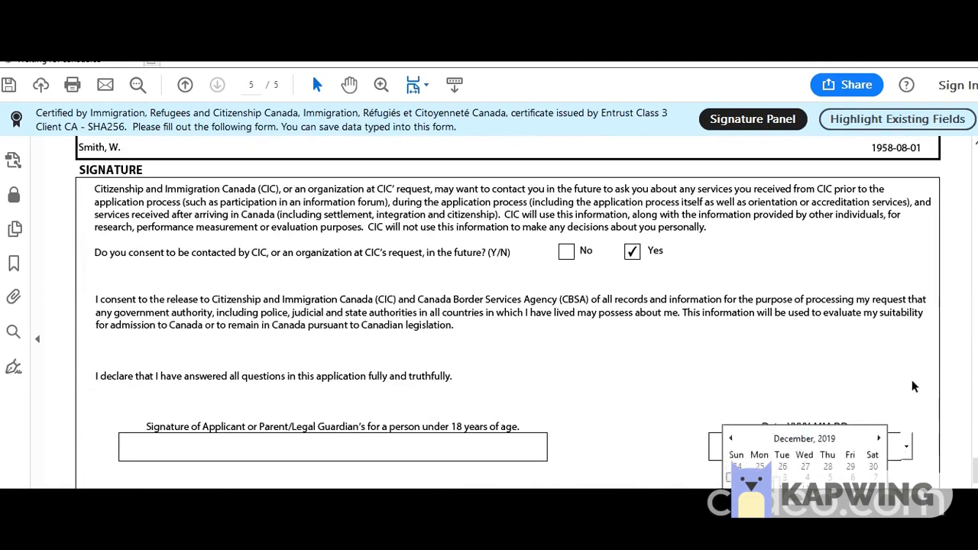
{"action": "scroll", "coordinate": [912, 379], "scroll_direction": "down", "scroll_amount": 4}
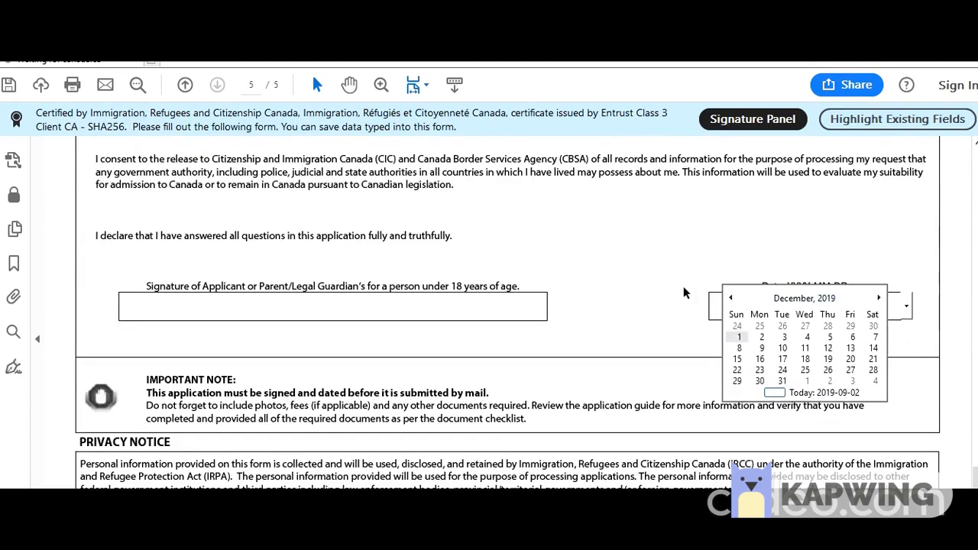
{"action": "left_click", "coordinate": [911, 328]}
{"action": "left_click", "coordinate": [906, 307]}
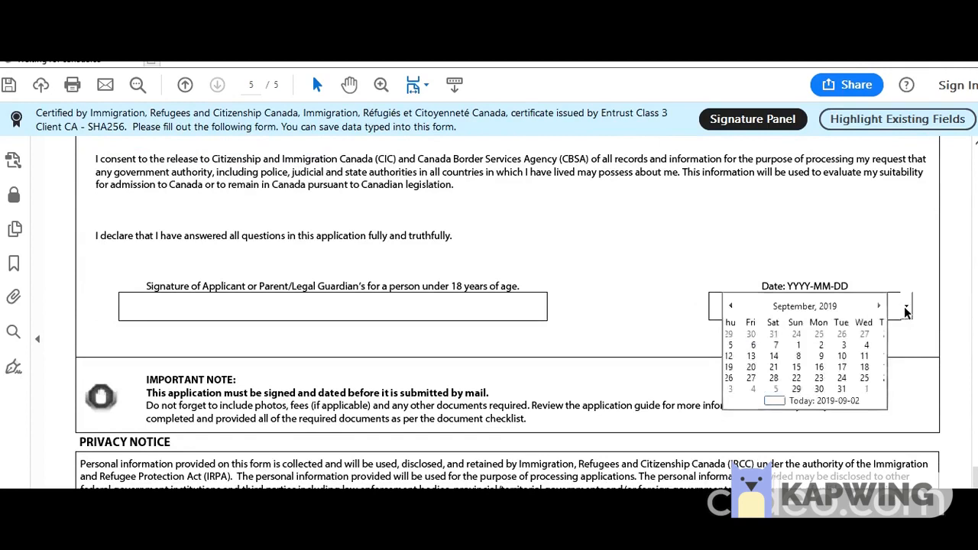
{"action": "left_click", "coordinate": [760, 345]}
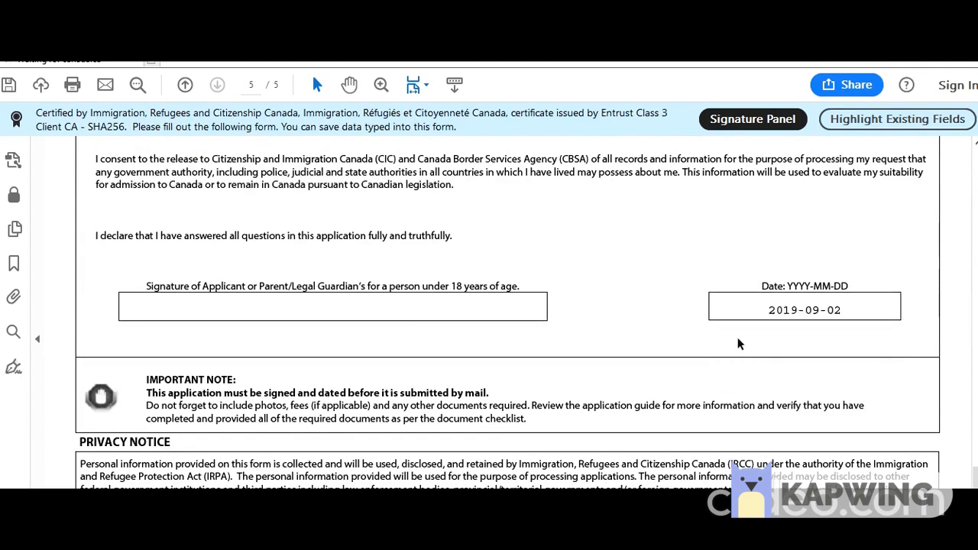
{"action": "left_click", "coordinate": [299, 305]}
Run Validate at the end of the form and dismiss the success message.
{"action": "scroll", "coordinate": [485, 336], "scroll_direction": "down", "scroll_amount": 5}
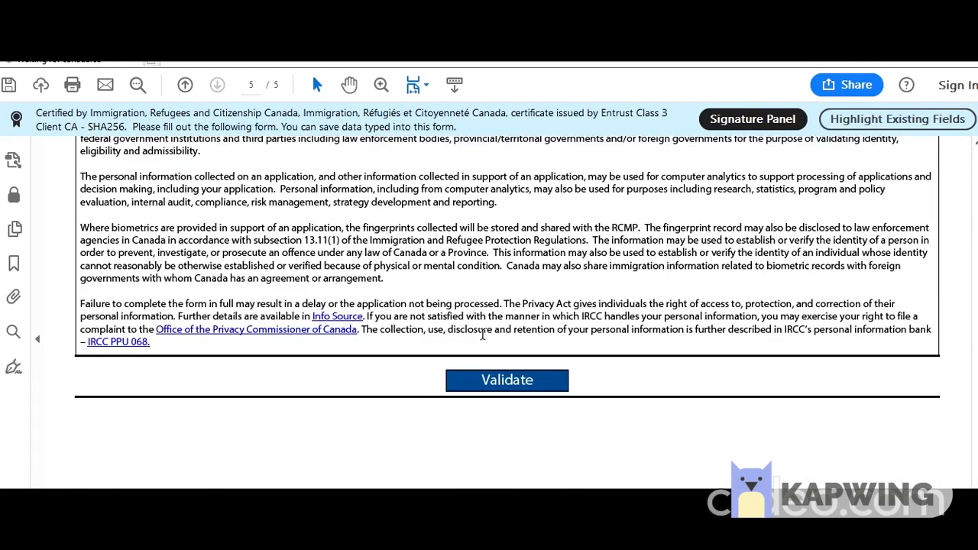
{"action": "left_click", "coordinate": [517, 380]}
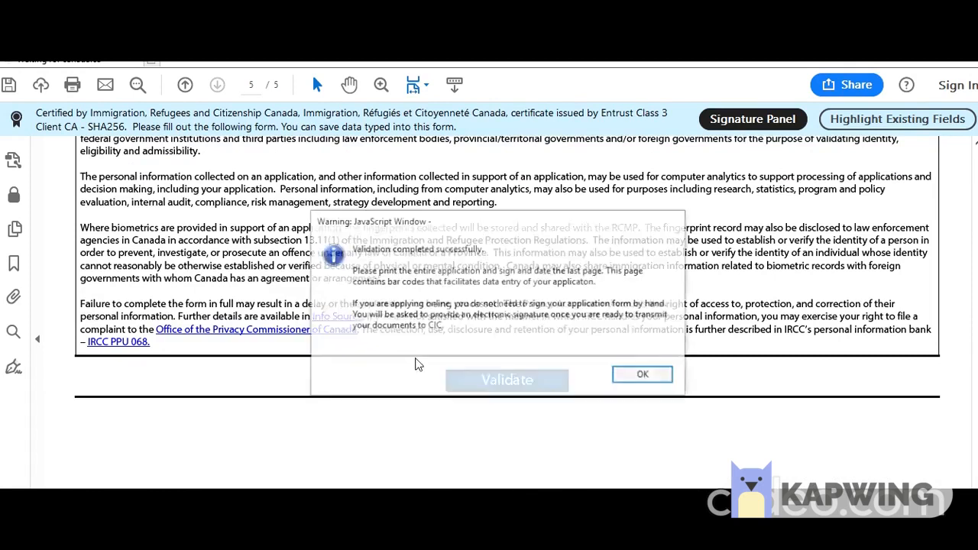
{"action": "left_click", "coordinate": [634, 375]}
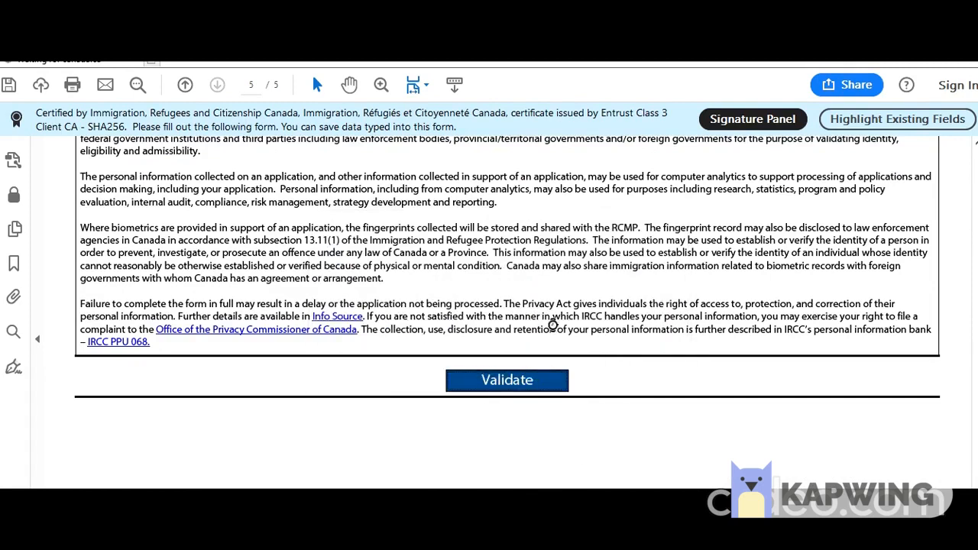